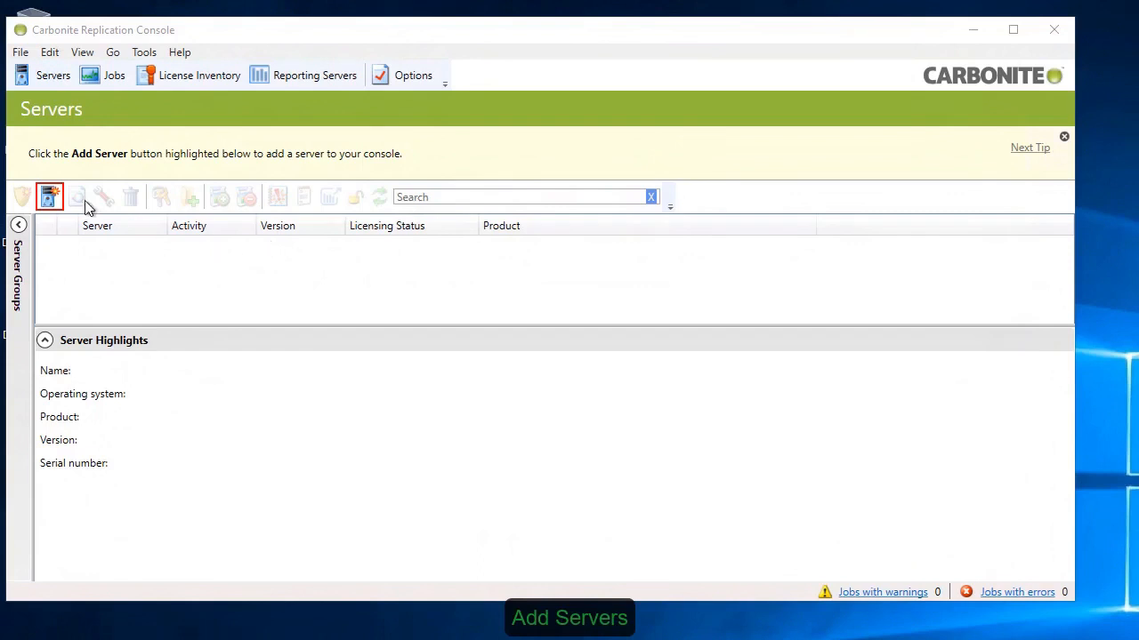
# Step: Queue the server SOURCE6.mw.local for adding to the console, with user name administrator and the account password
pyautogui.click(49, 196)
pyautogui.write('SOURCE6.m')
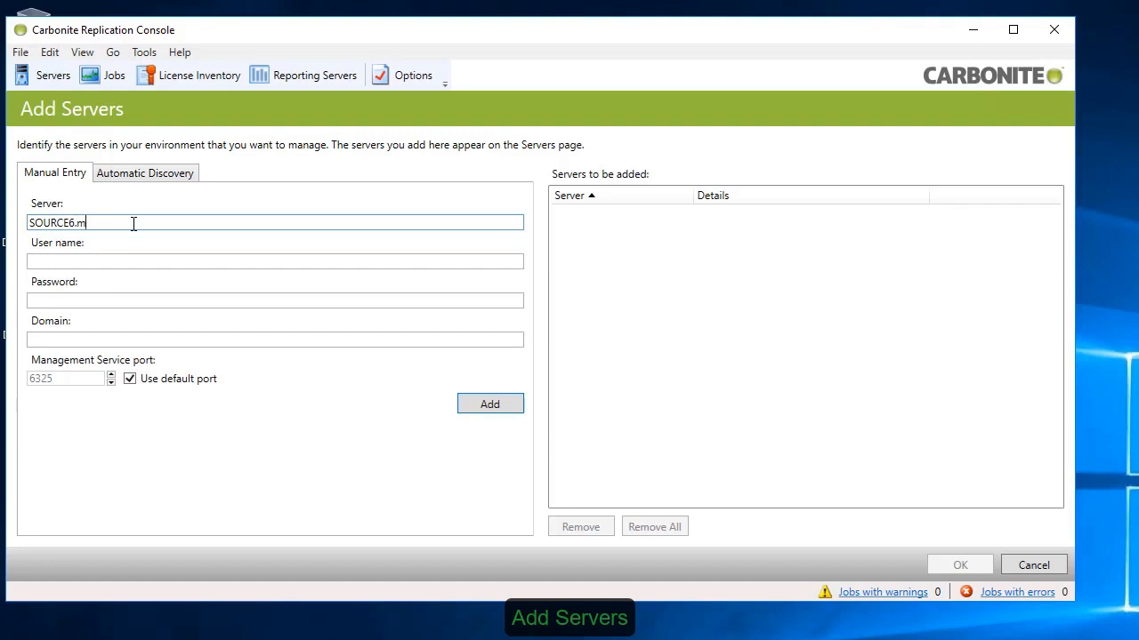
pyautogui.write('w.local')
pyautogui.press('Tab')
pyautogui.write('admin')
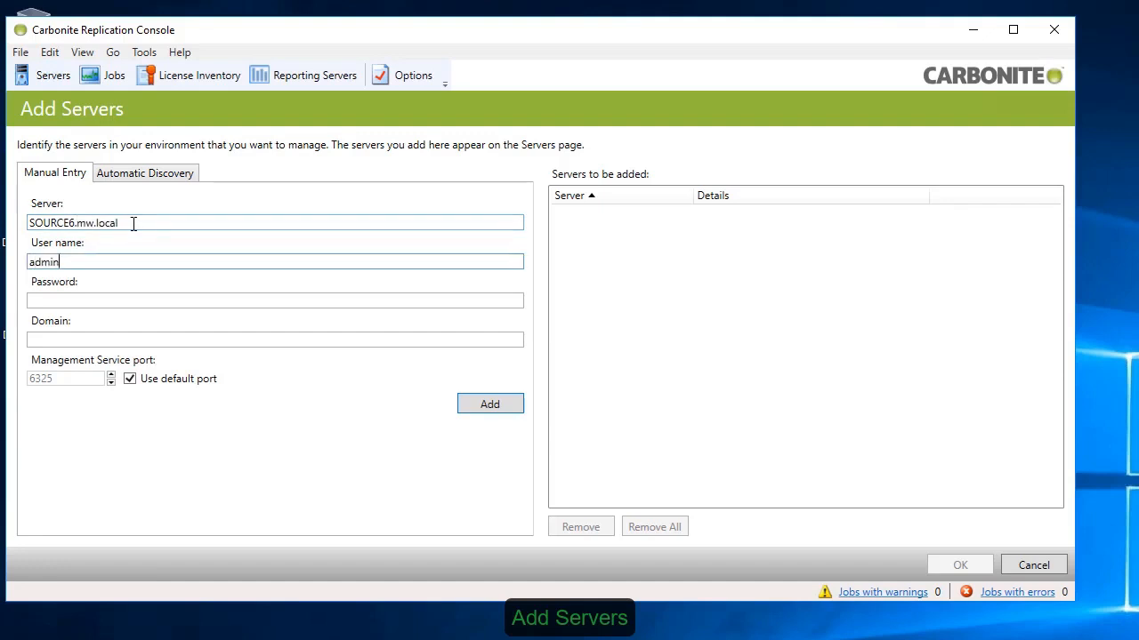
pyautogui.press('Tab')
pyautogui.write('••••••••••')
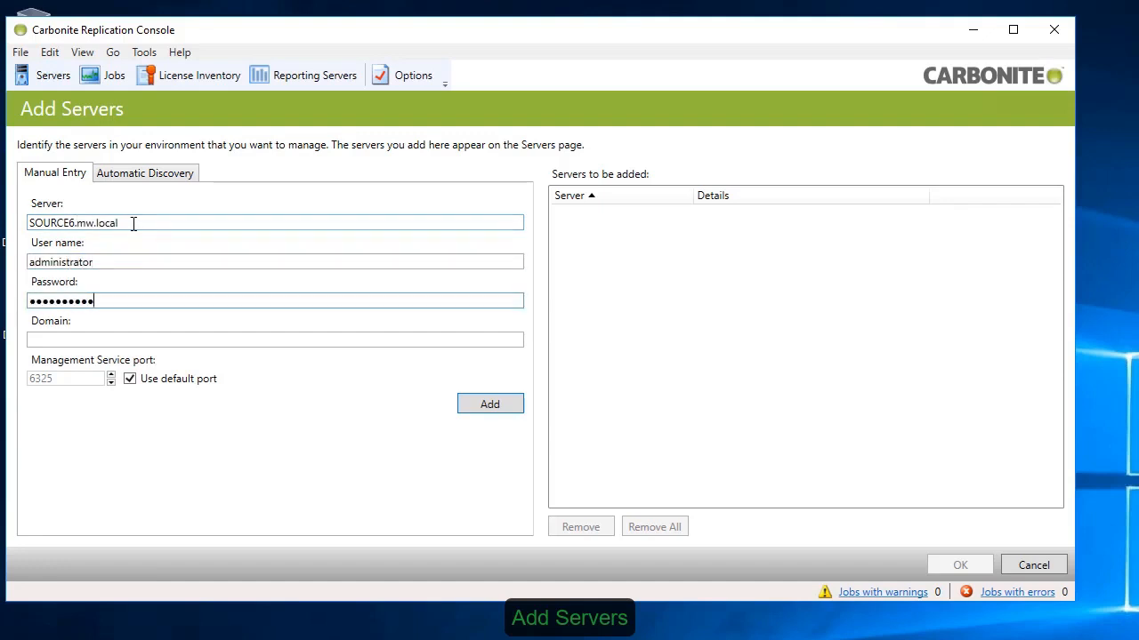
pyautogui.press('Tab')
pyautogui.click(501, 404)
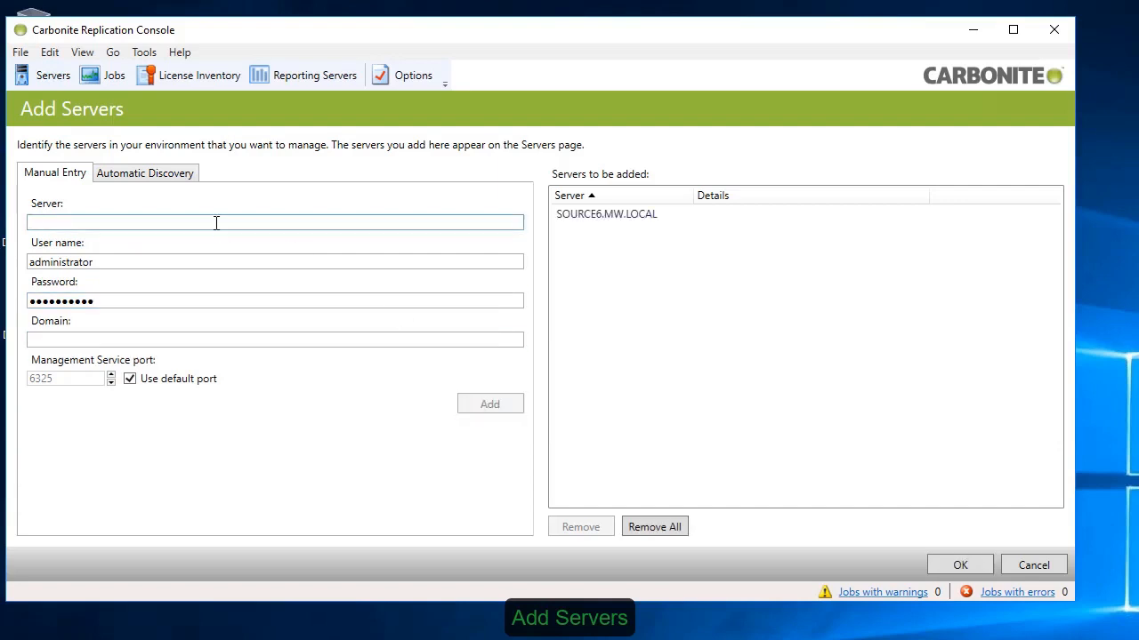
# Step: Queue TARGET6.mw.local with the same credentials and add both servers to the console
pyautogui.write('TARGET6.mw.local')
pyautogui.click(508, 407)
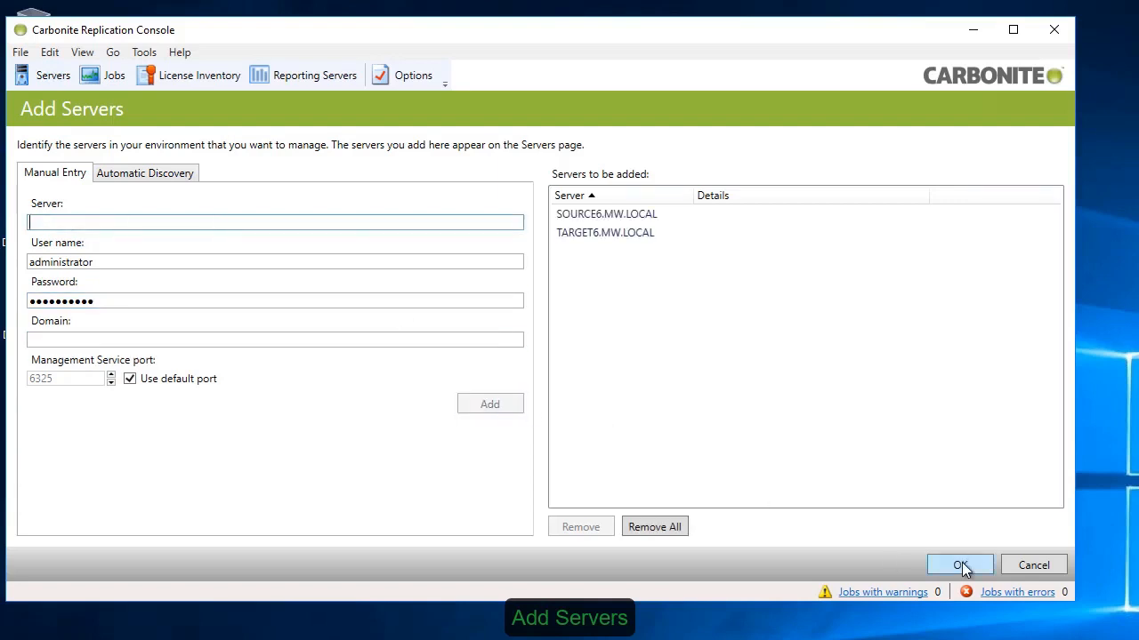
pyautogui.click(959, 565)
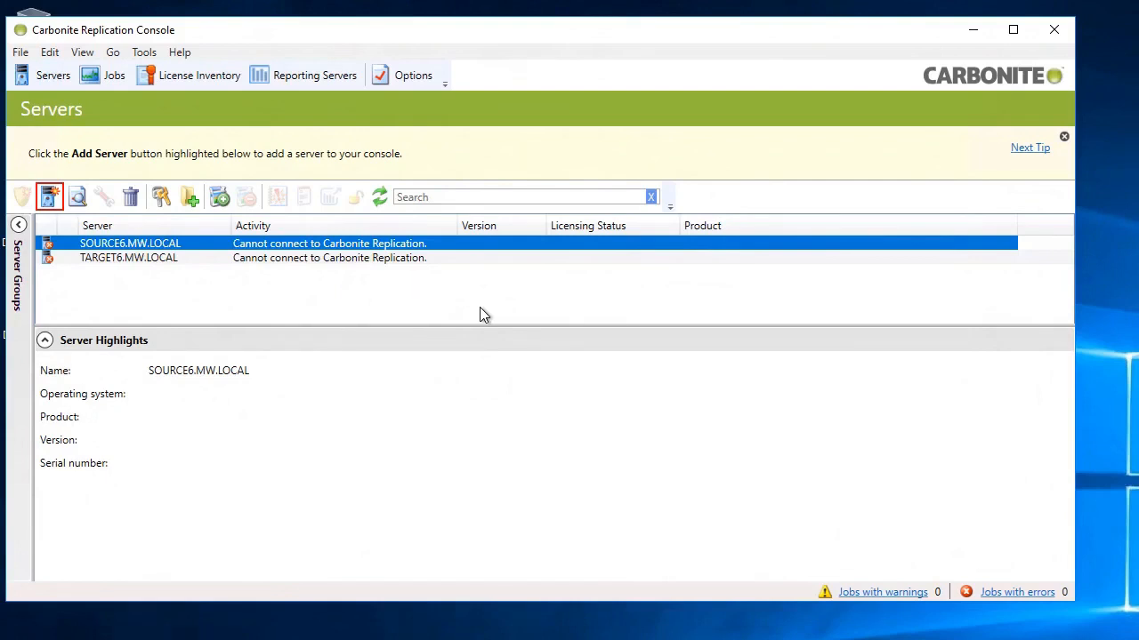
# Step: Begin a push installation on SOURCE6.MW.LOCAL and assign it the DoubleTake Availability Virtual license key from the inventory
pyautogui.rightClick(296, 252)
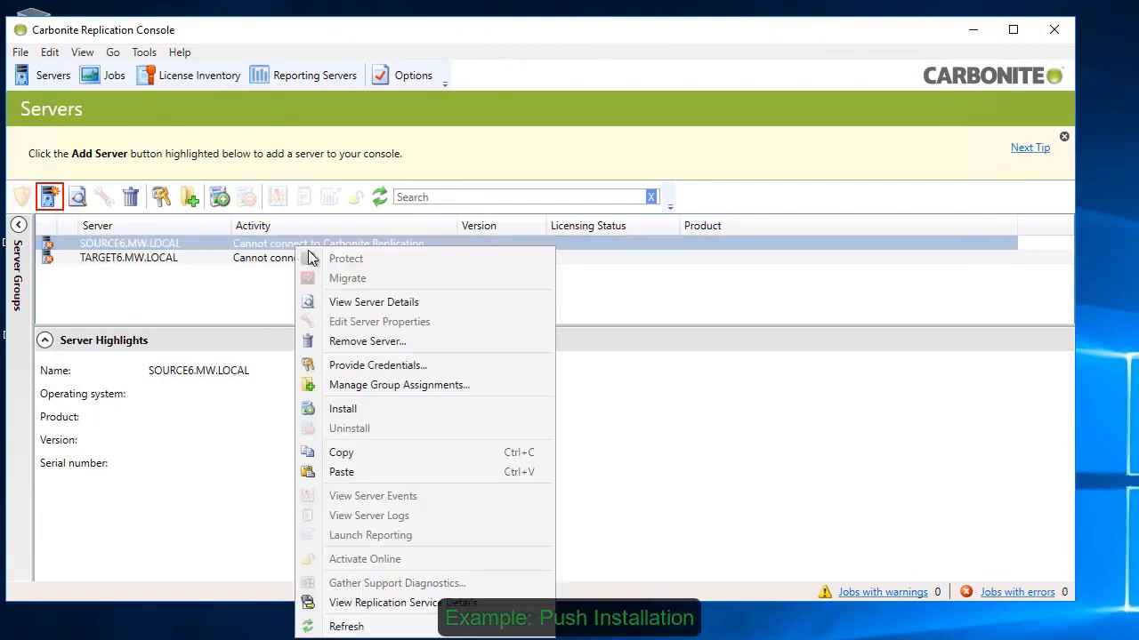
pyautogui.click(398, 409)
pyautogui.click(89, 394)
pyautogui.click(423, 357)
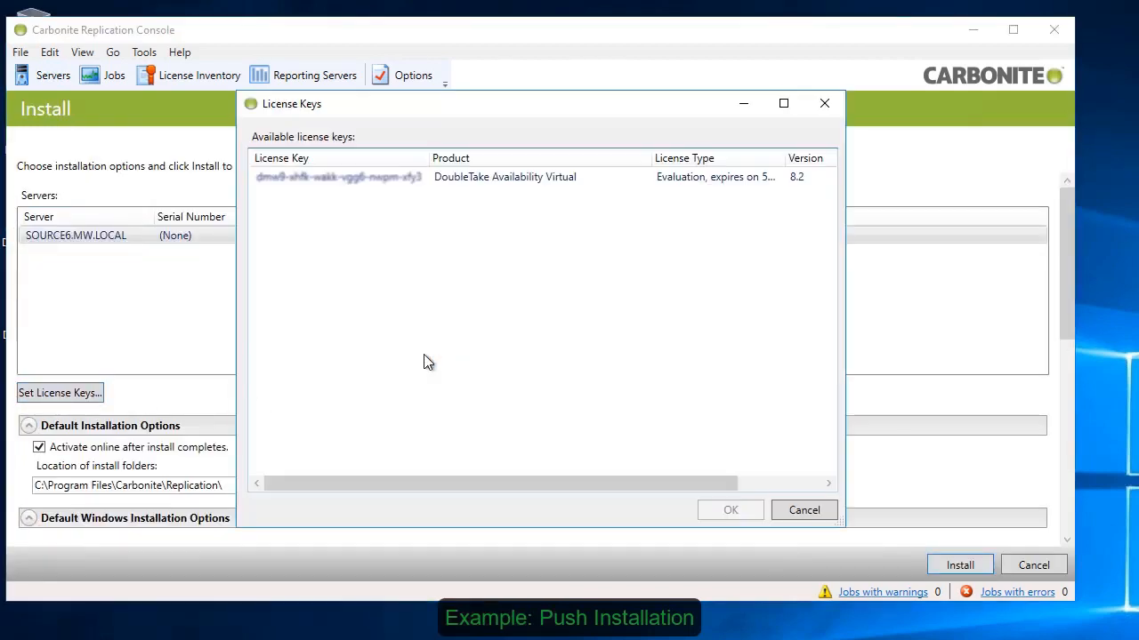
pyautogui.click(412, 178)
pyautogui.click(735, 510)
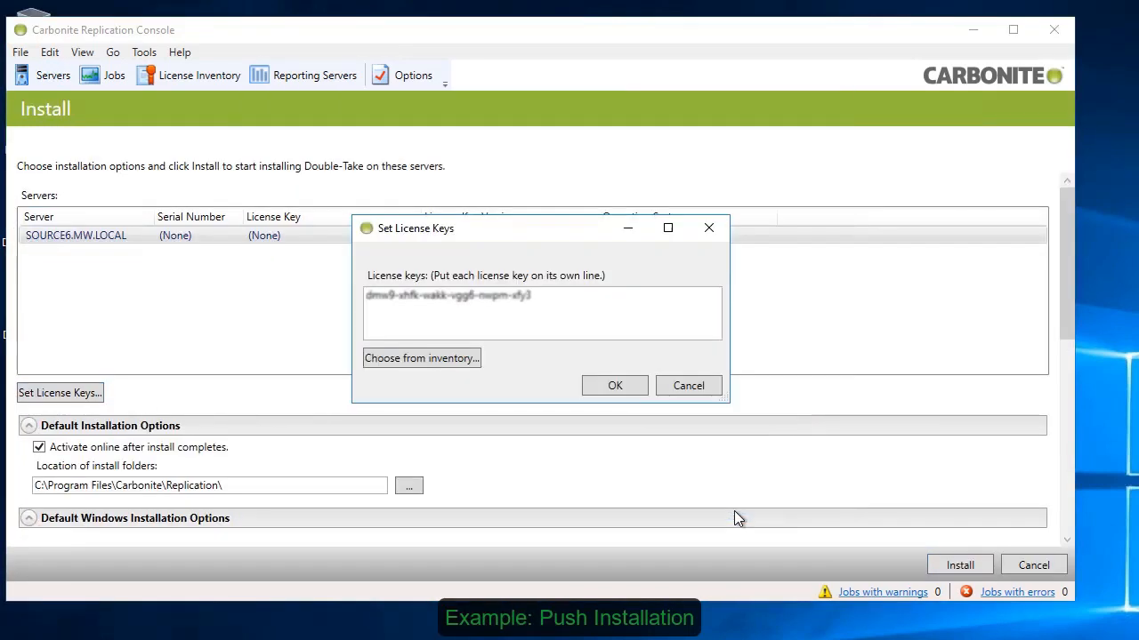
pyautogui.click(615, 385)
# Step: Set the minimum free disk space to 2048 MB in the default Windows installation options and start the installation on SOURCE6
pyautogui.moveTo(1064, 331); pyautogui.dragTo(1082, 423)
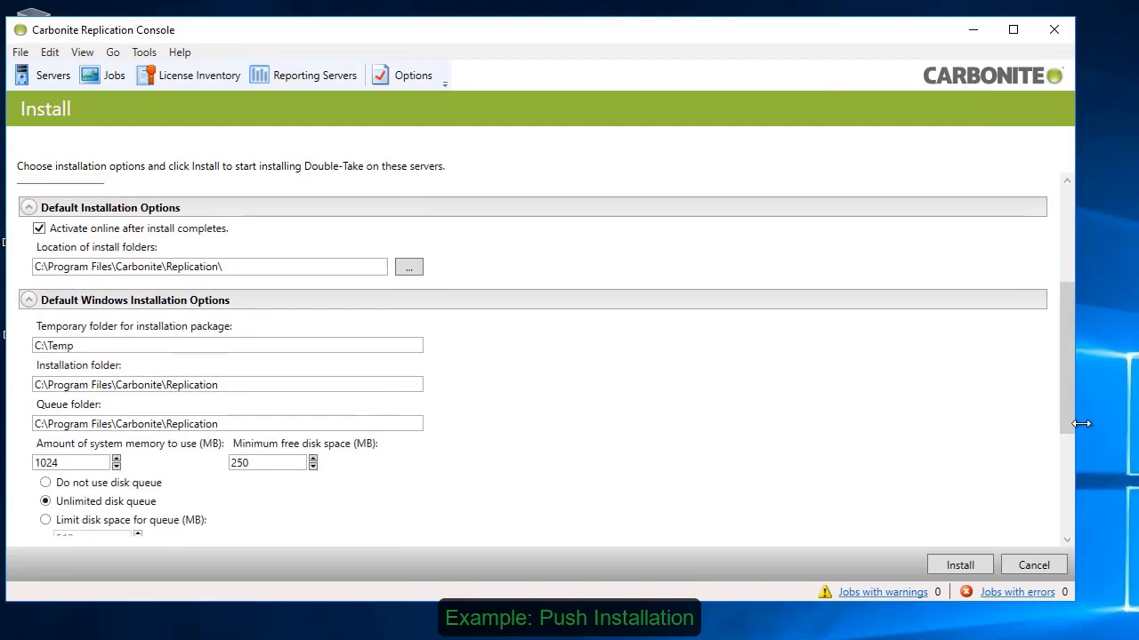
pyautogui.click(1066, 463)
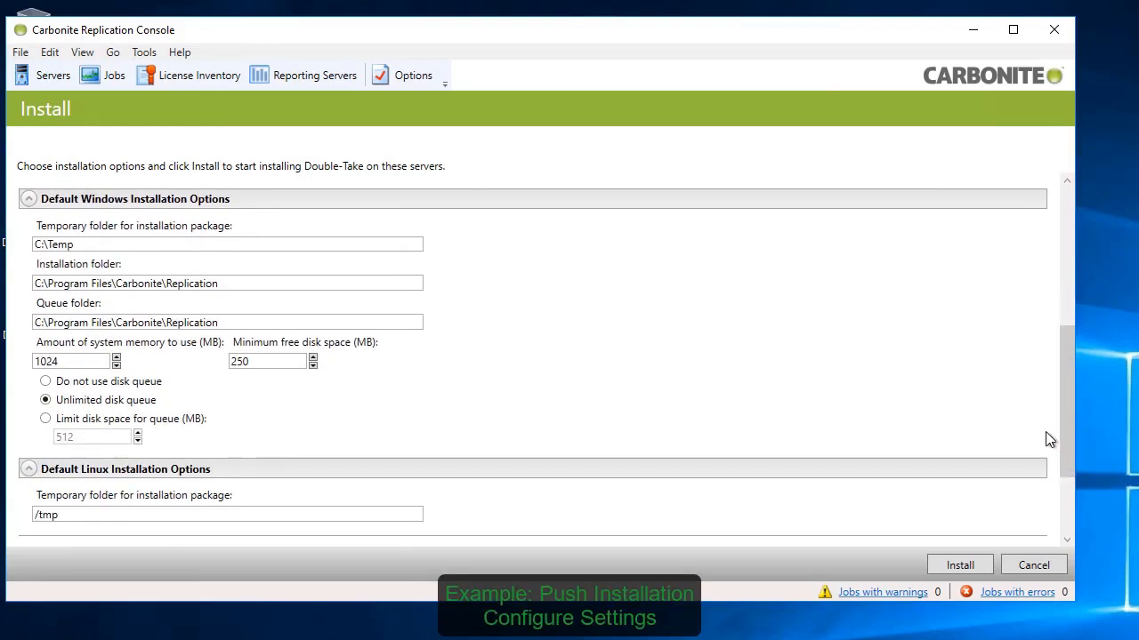
pyautogui.doubleClick(257, 361)
pyautogui.write('2')
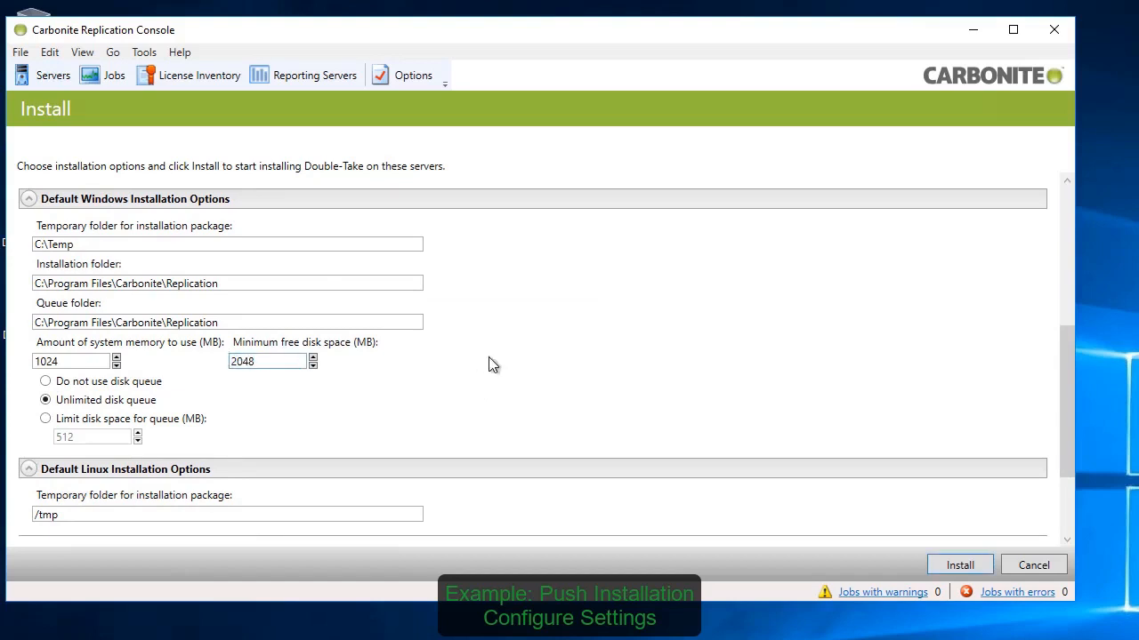
pyautogui.click(575, 420)
pyautogui.moveTo(1066, 442); pyautogui.dragTo(1066, 513)
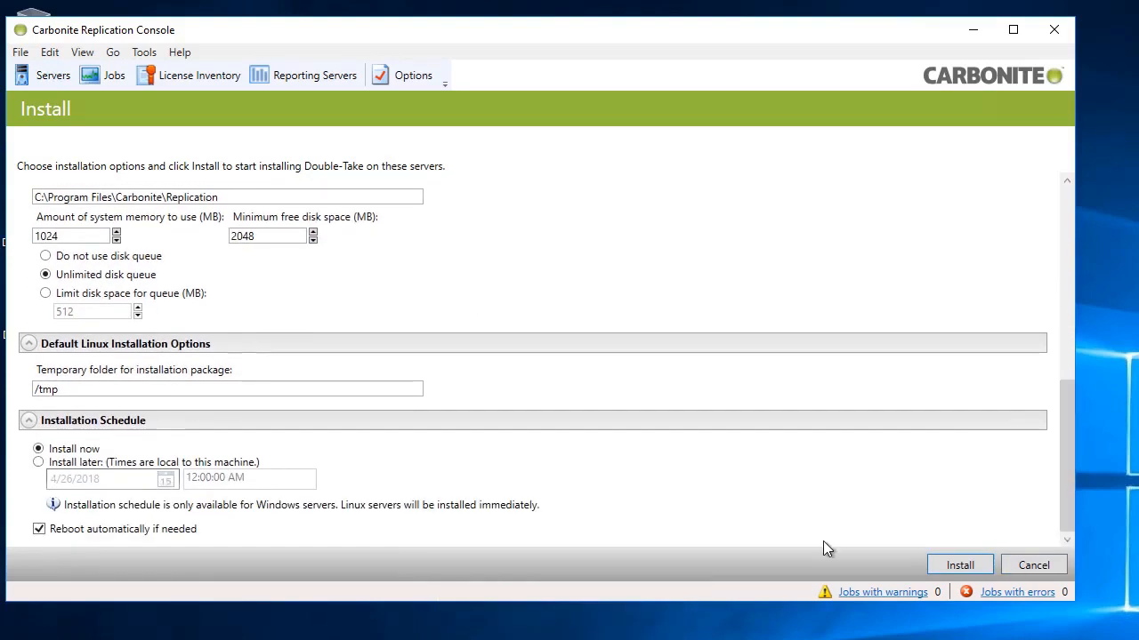
pyautogui.click(960, 566)
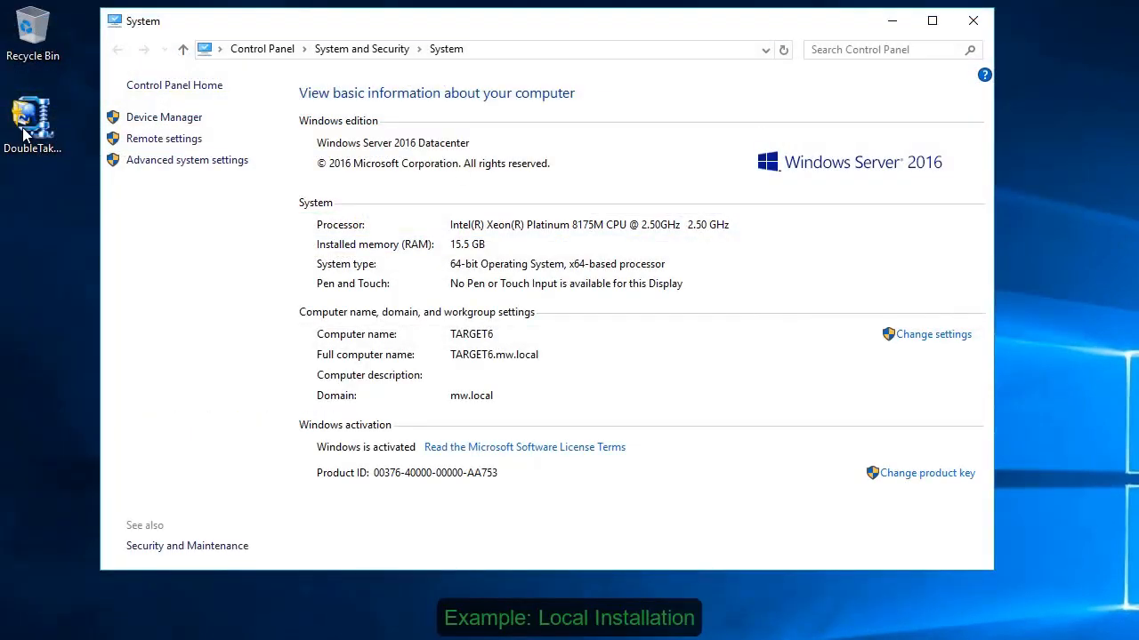
# Step: On TARGET6, unzip the DoubleTake_8.2.0.1124.0 package to c:\ and launch the Carbonite Replication setup, installing its Visual C++ Runtime requirements
pyautogui.doubleClick(32, 120)
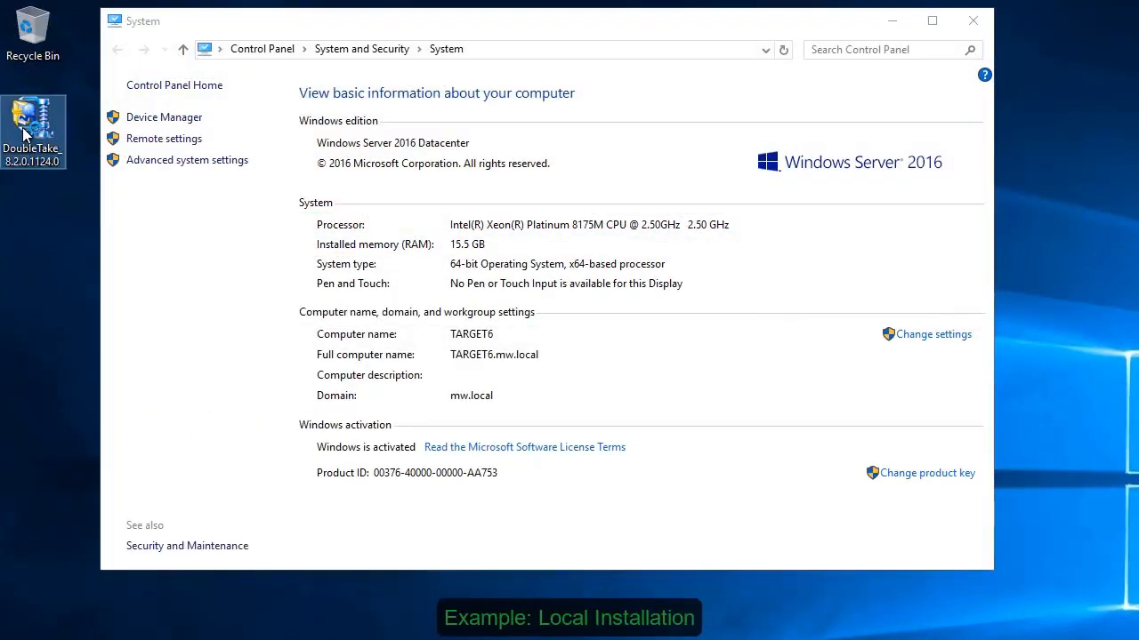
pyautogui.write('c:\\')
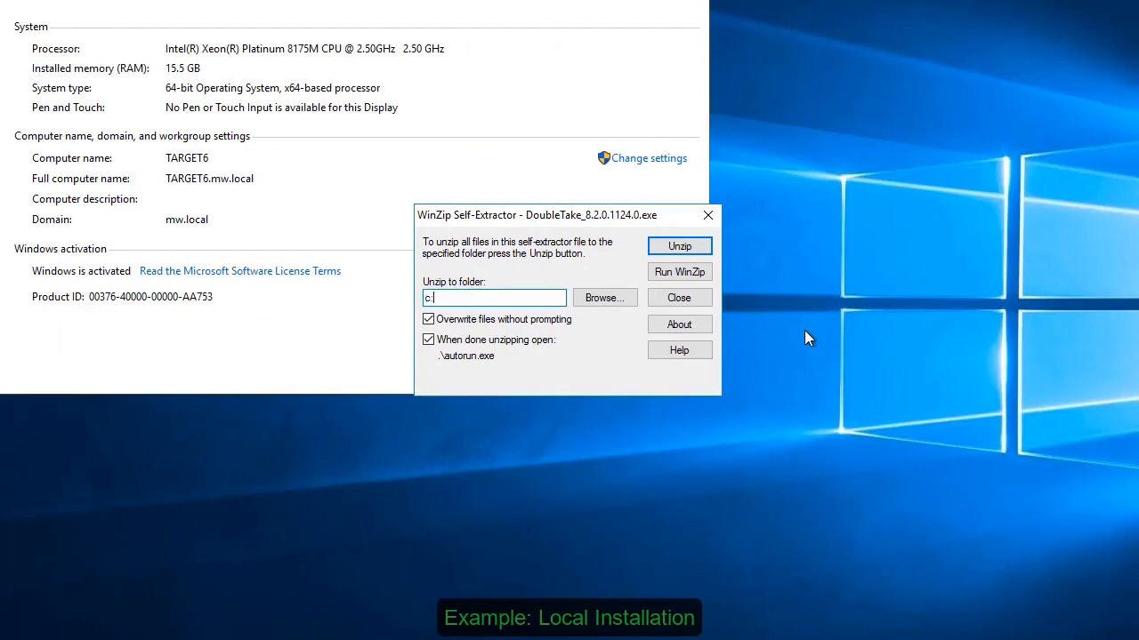
pyautogui.press('Return')
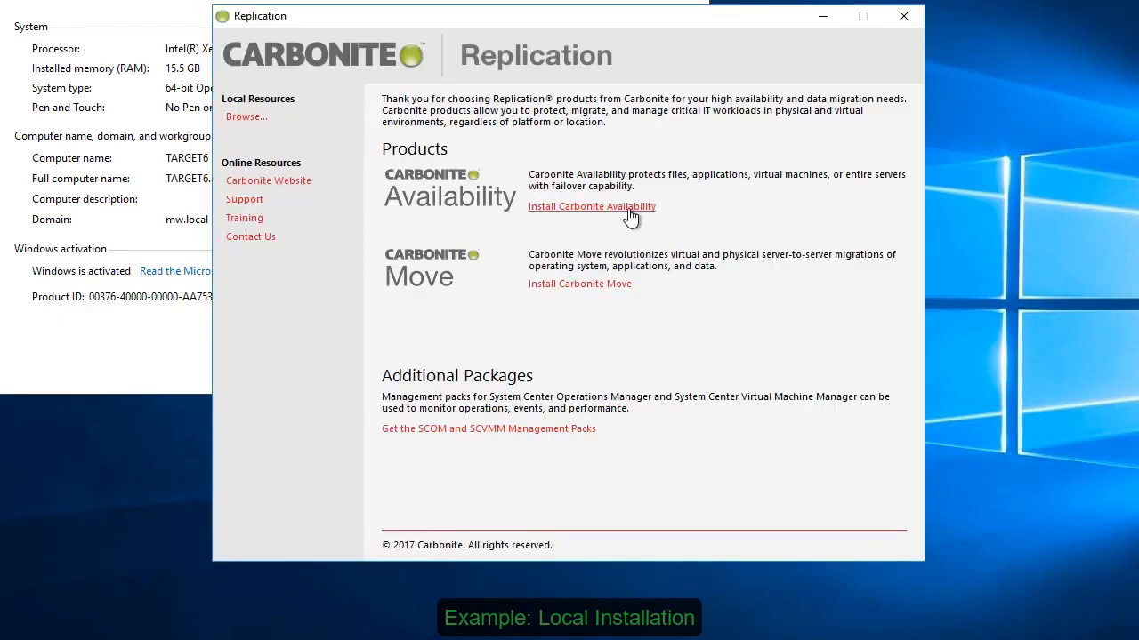
pyautogui.click(630, 211)
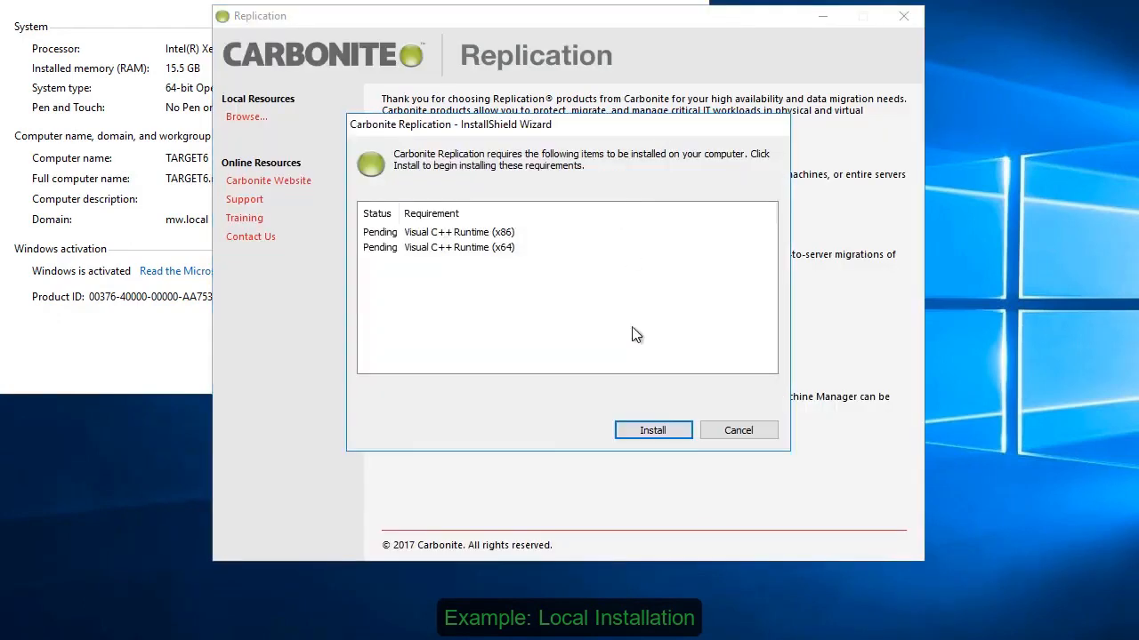
pyautogui.click(678, 430)
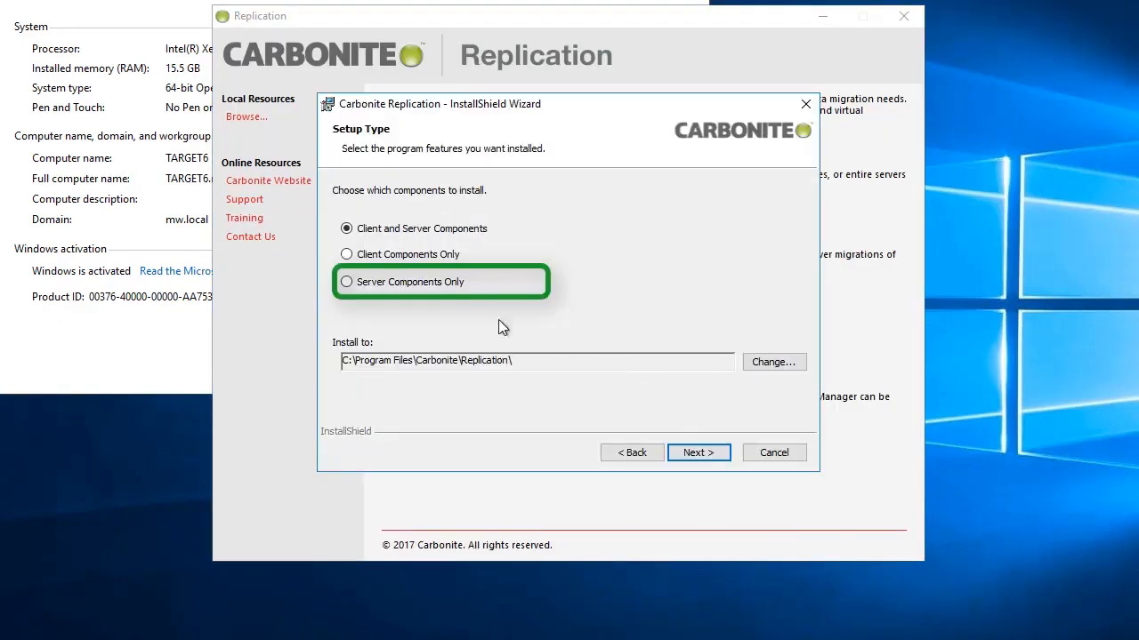
# Step: Choose Server Components Only for the setup, and skip the license key with license activation at the end of setup turned off
pyautogui.click(409, 282)
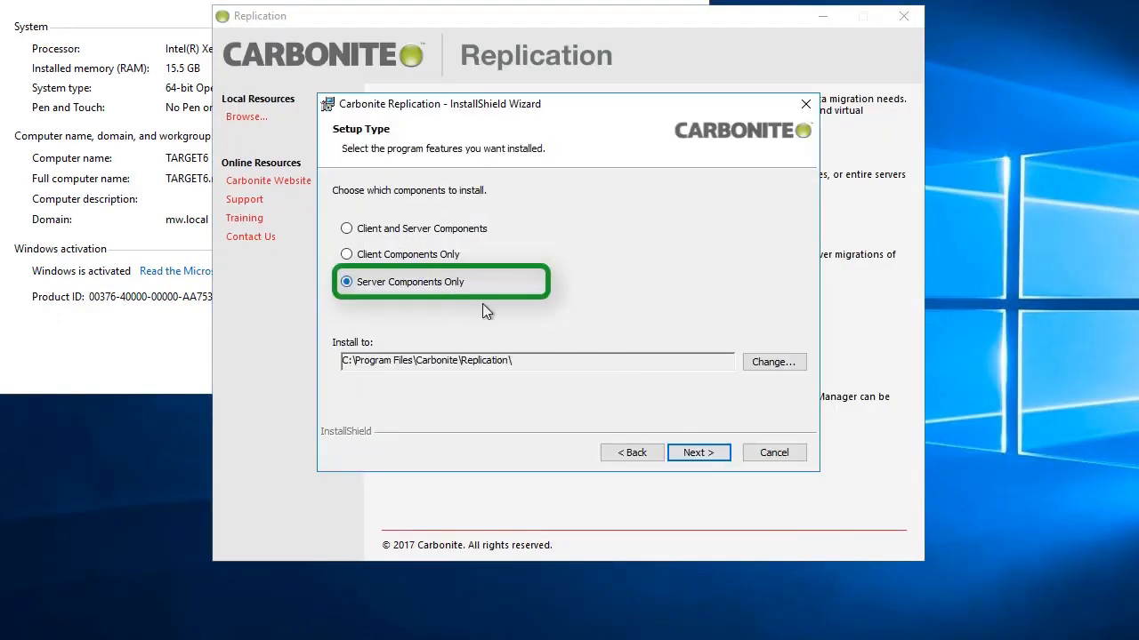
pyautogui.click(700, 455)
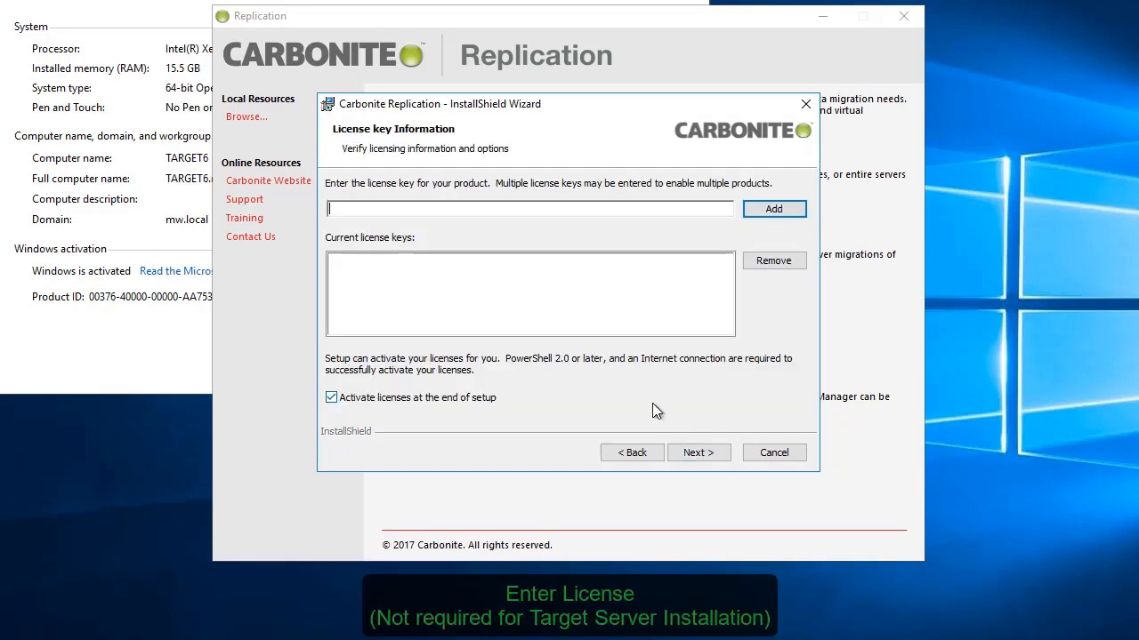
pyautogui.click(488, 399)
pyautogui.click(711, 454)
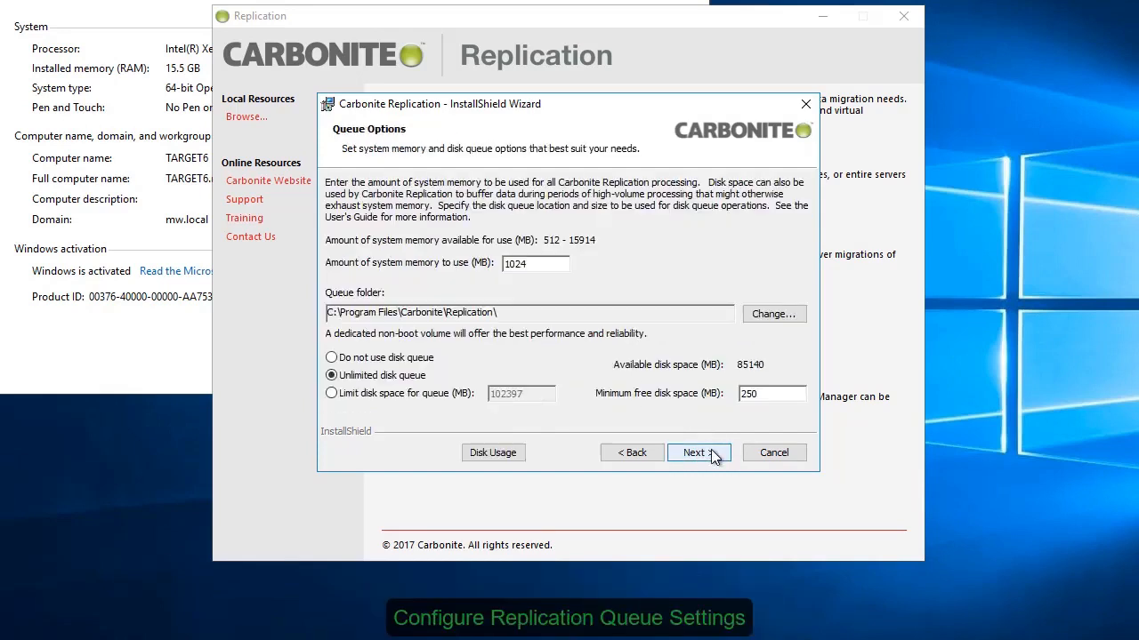
# Step: Set the queue's minimum free disk space to 2048 MB, accept the security groups, and run the installation on TARGET6
pyautogui.doubleClick(749, 393)
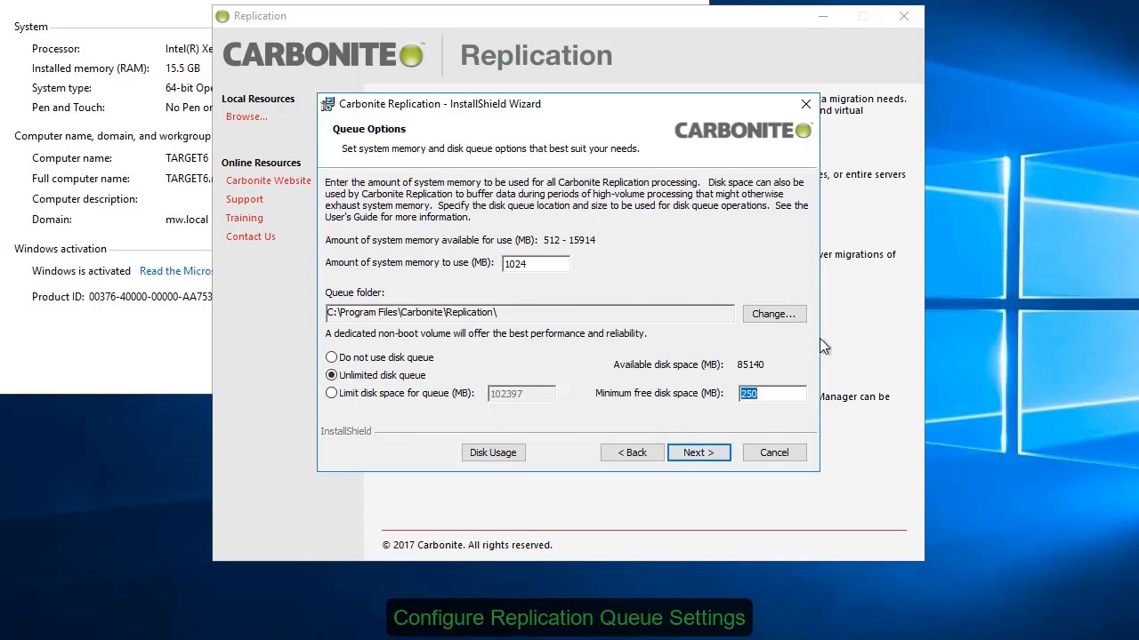
pyautogui.write('2048')
pyautogui.click(709, 456)
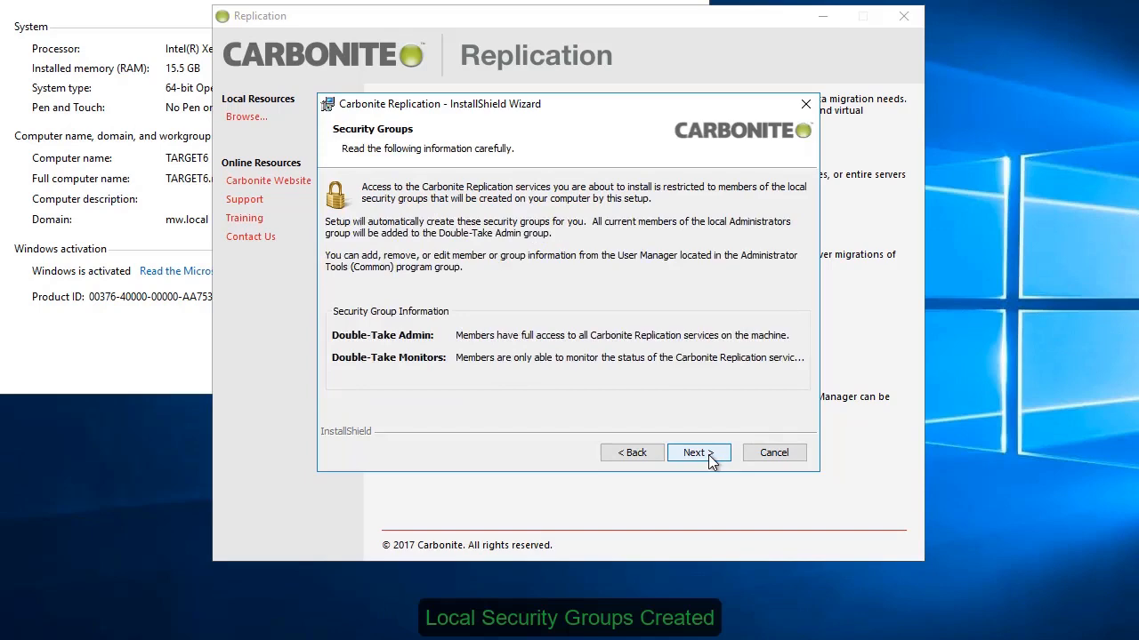
pyautogui.click(710, 457)
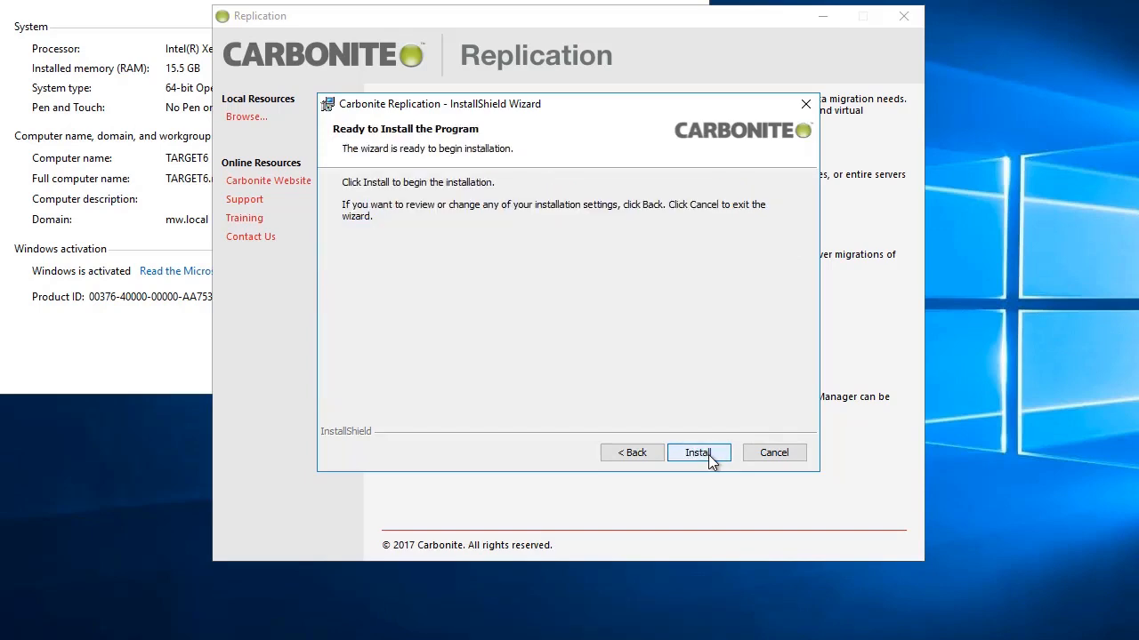
pyautogui.click(698, 453)
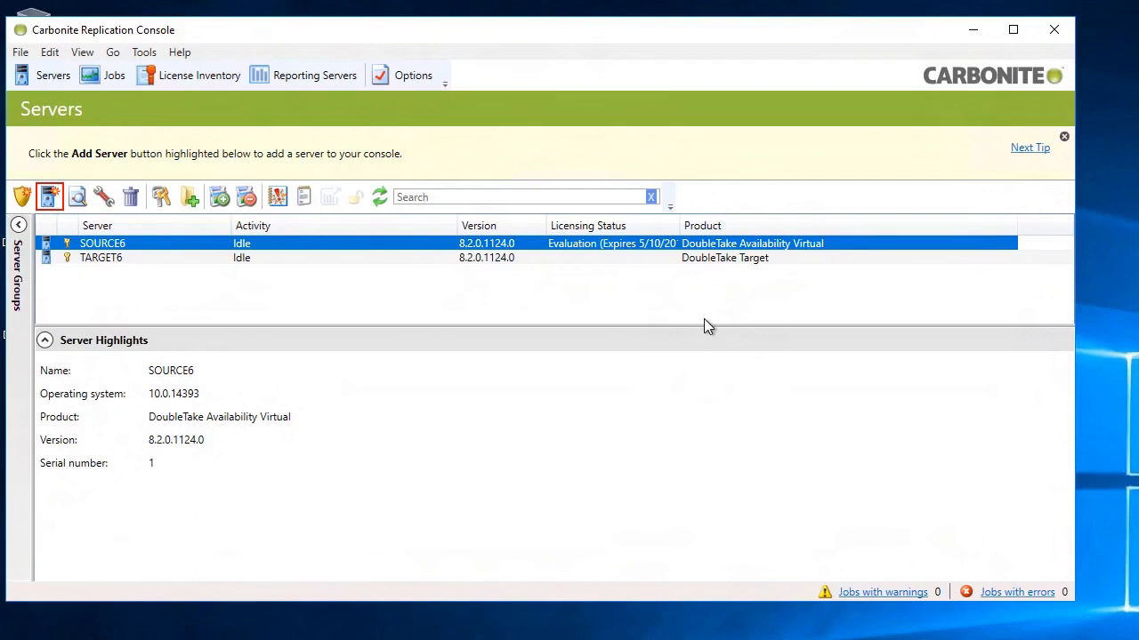
# Step: Back in the Carbonite Replication Console, start a protection job for the SOURCE6 server
pyautogui.rightClick(350, 247)
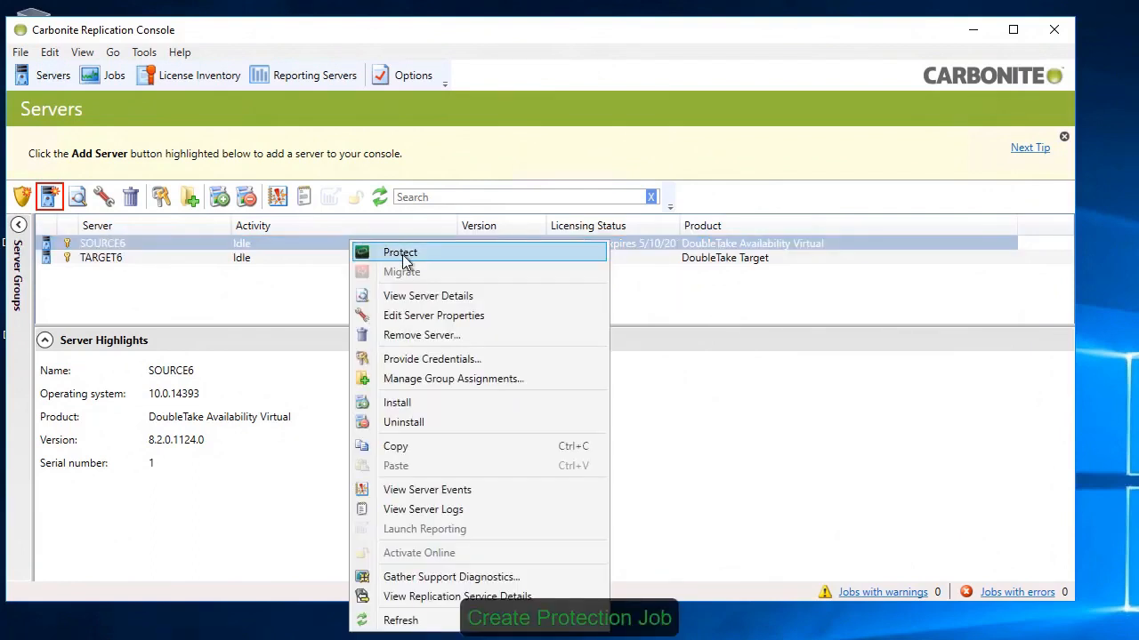
pyautogui.click(431, 254)
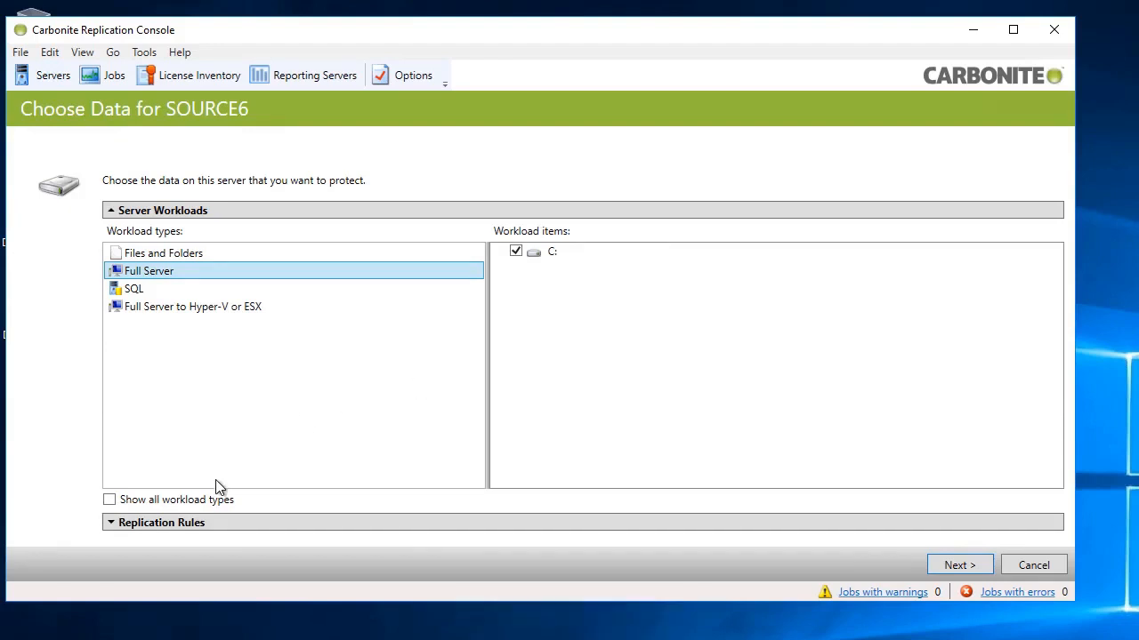
# Step: Examine the replication rules for SOURCE6, including the folders under C: and the Include and Exclude rule options
pyautogui.click(125, 523)
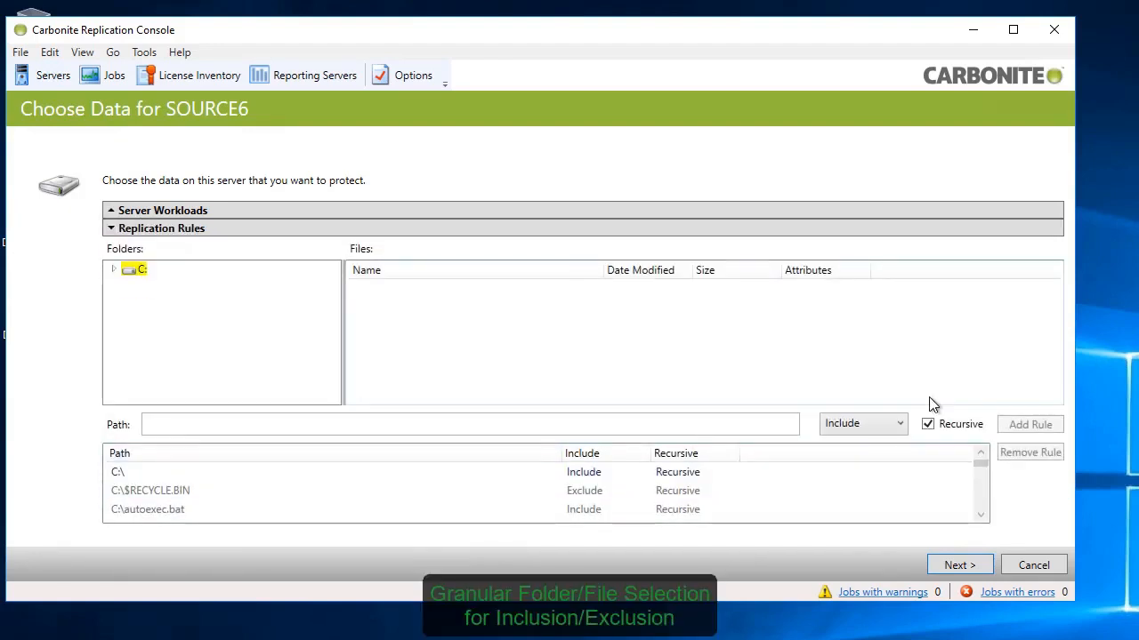
pyautogui.click(113, 269)
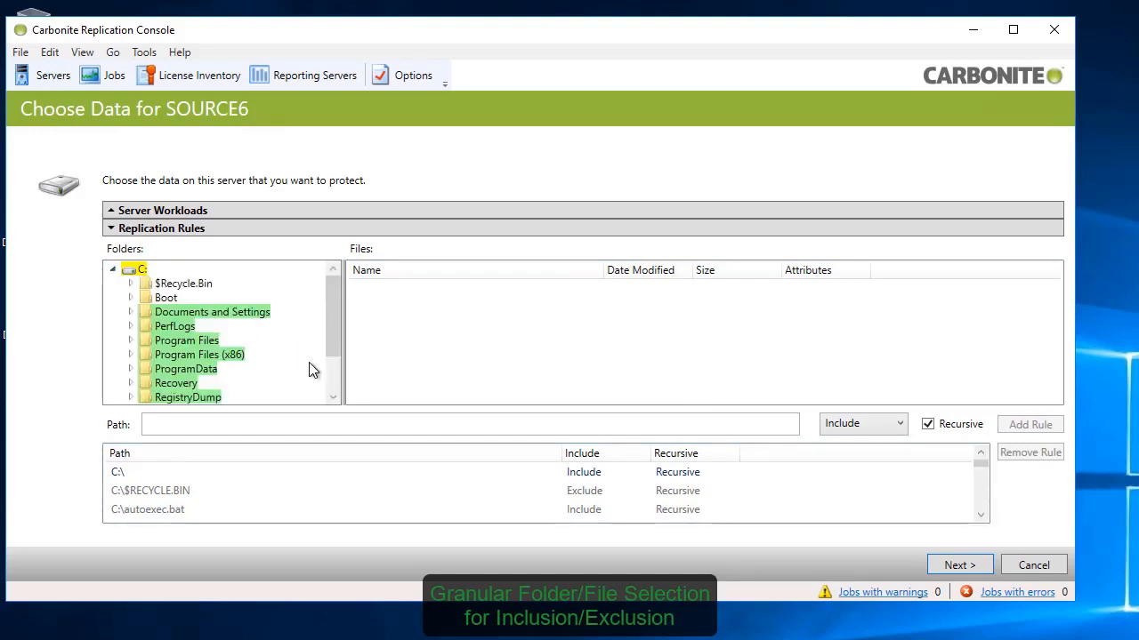
pyautogui.scroll(-1, 338, 378)
pyautogui.scroll(-1, 334, 382)
pyautogui.click(129, 383)
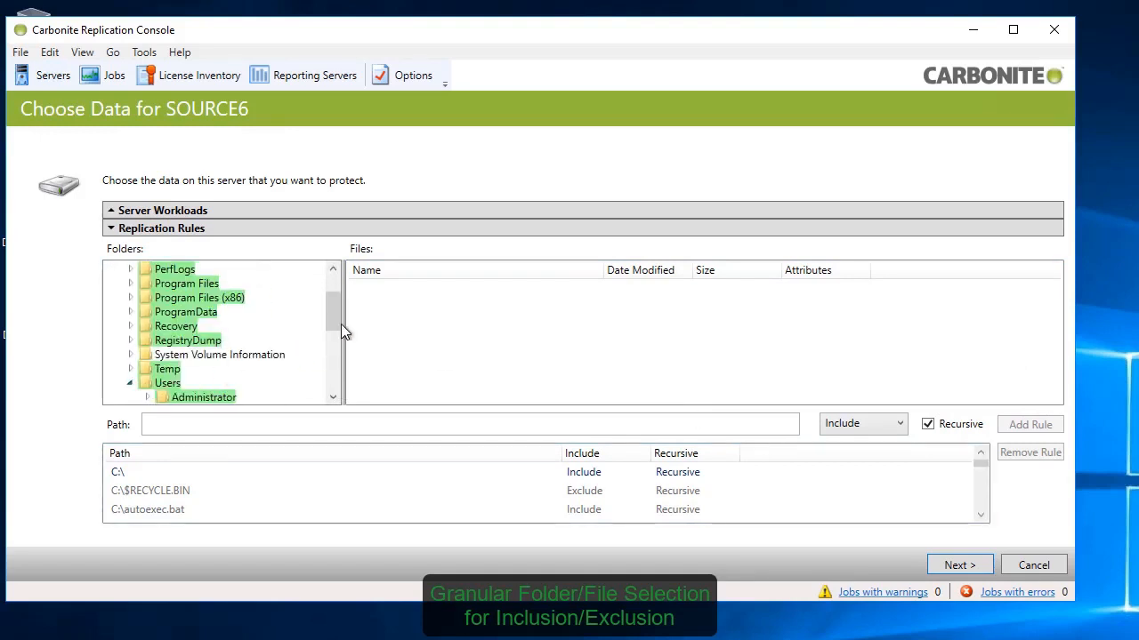
pyautogui.scroll(-2, 341, 324)
pyautogui.click(147, 313)
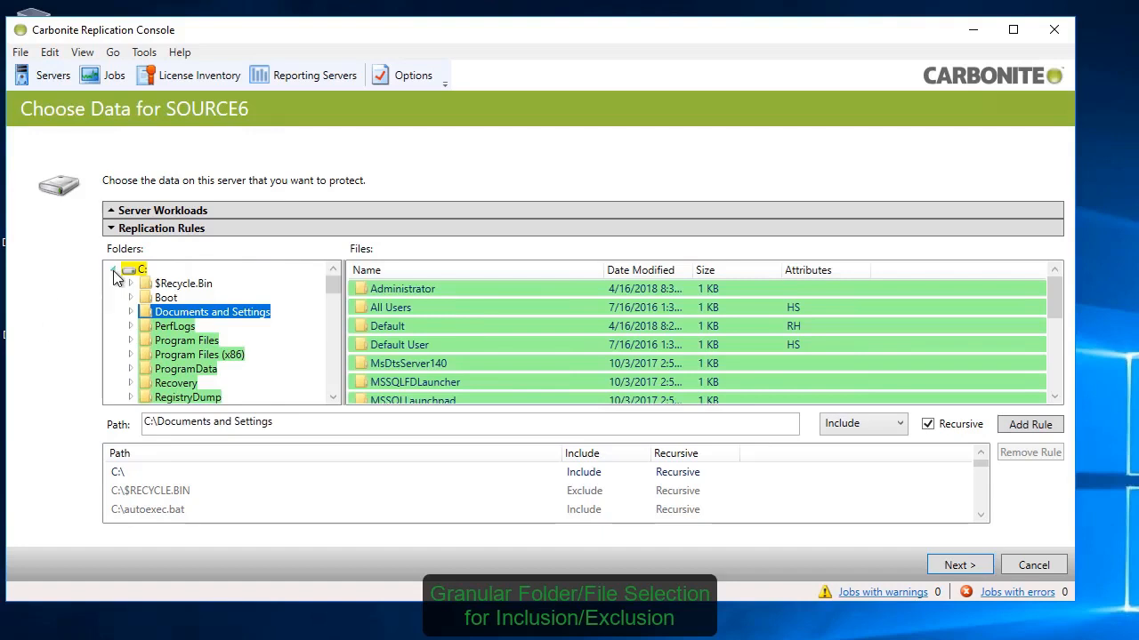
pyautogui.click(113, 268)
pyautogui.click(850, 425)
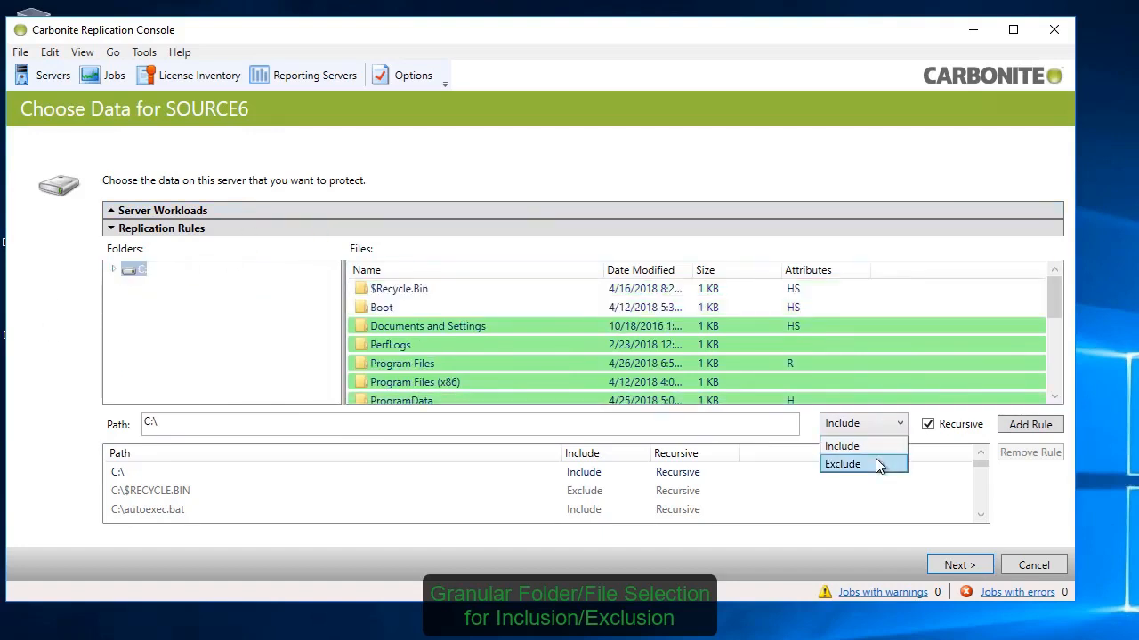
pyautogui.click(875, 460)
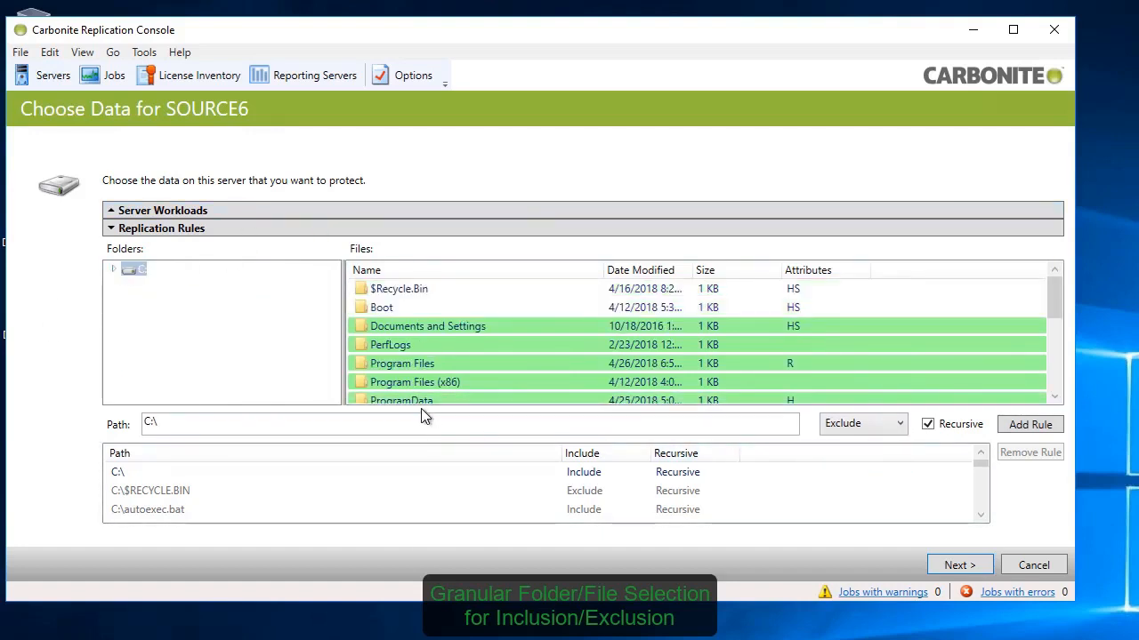
# Step: Return to the server workloads and proceed to target selection with the Full Server workload and drive C: selected
pyautogui.click(173, 210)
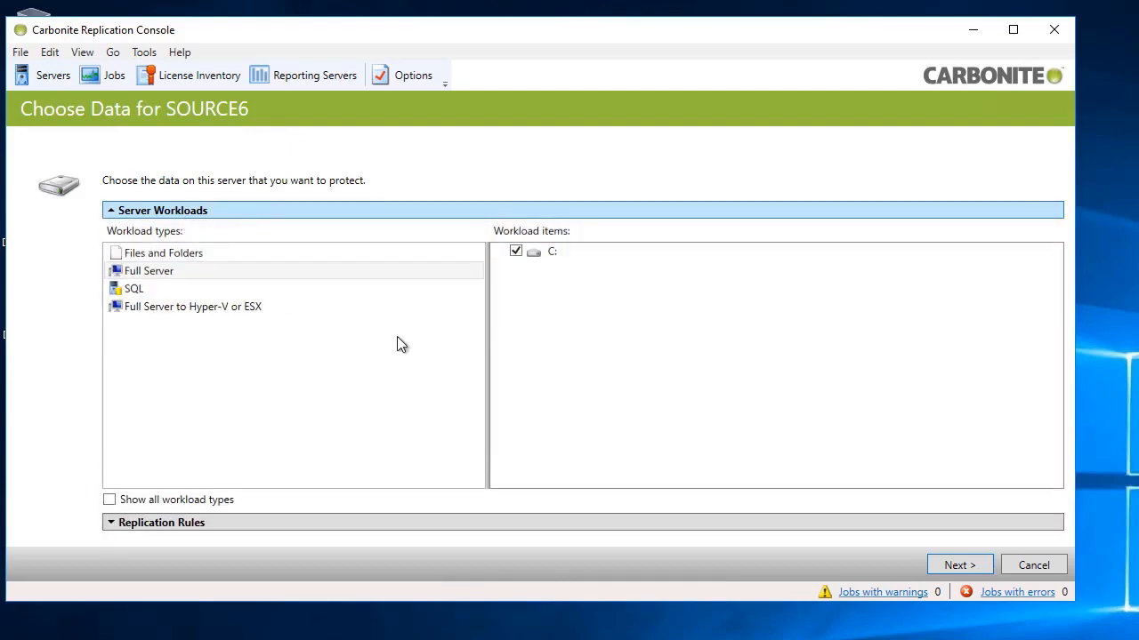
pyautogui.click(959, 565)
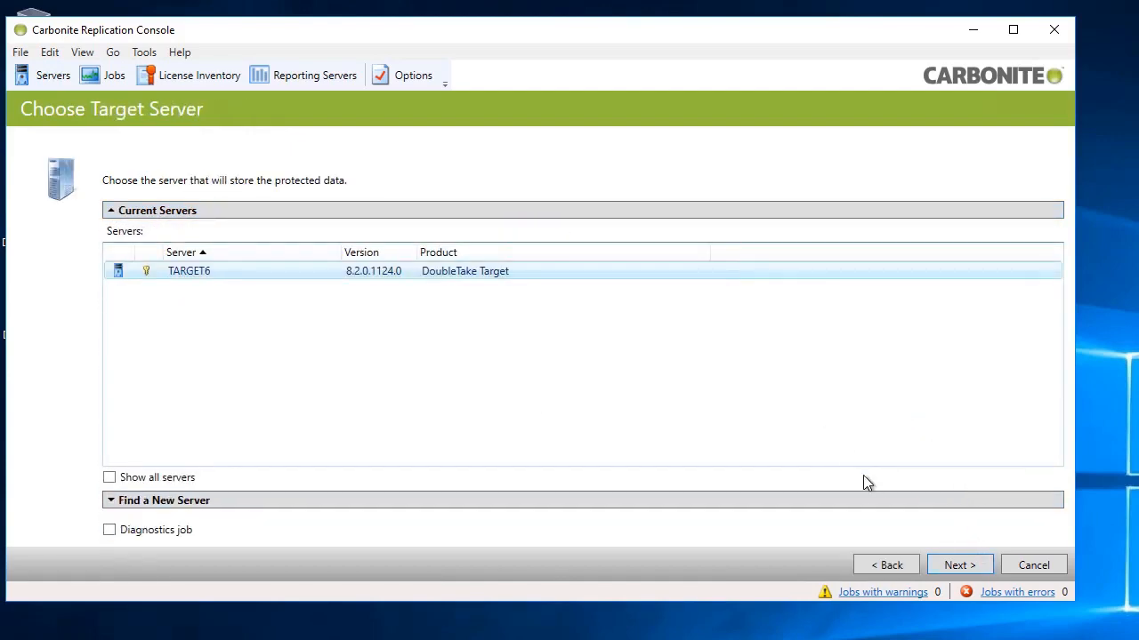
# Step: Accept TARGET6 as the target server and enable network monitoring of the source IP address for failover
pyautogui.click(959, 566)
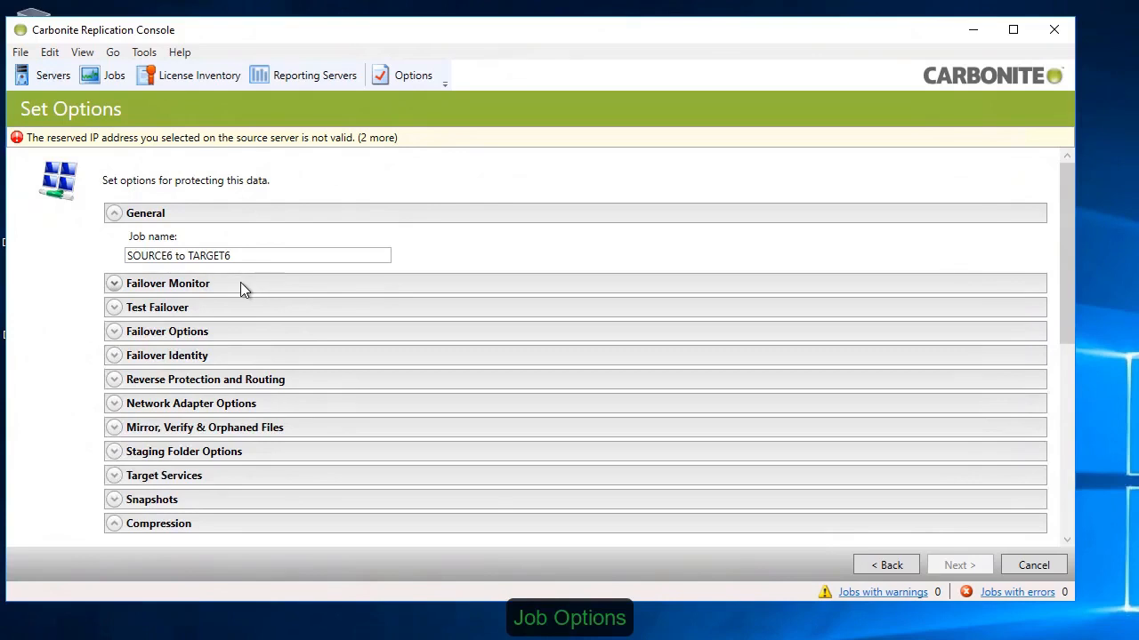
pyautogui.click(240, 285)
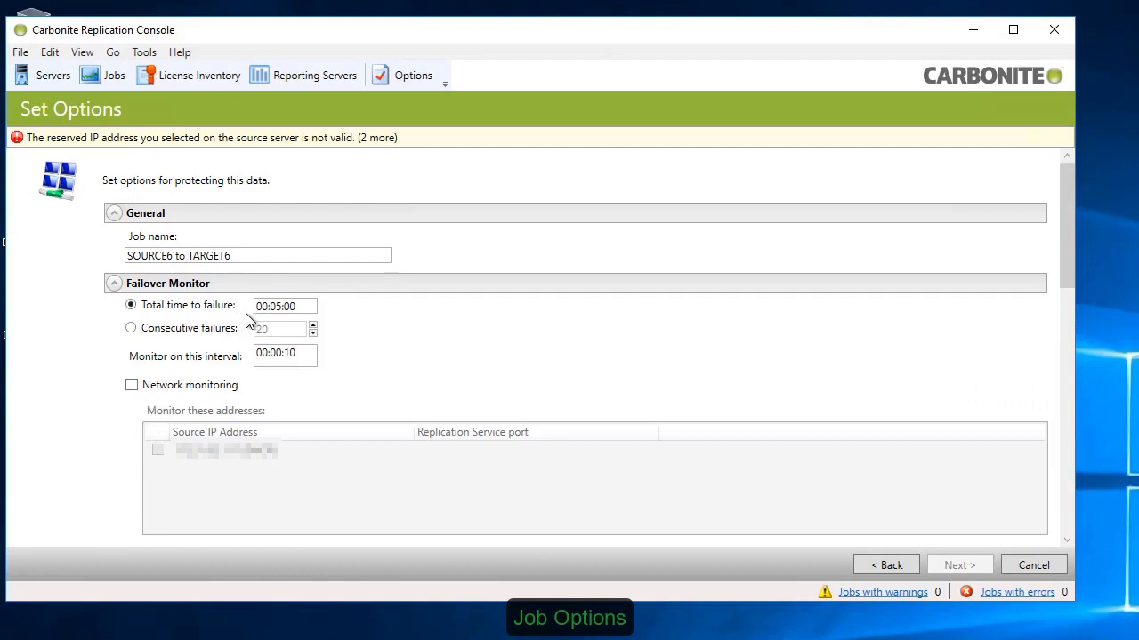
pyautogui.click(171, 394)
pyautogui.click(158, 449)
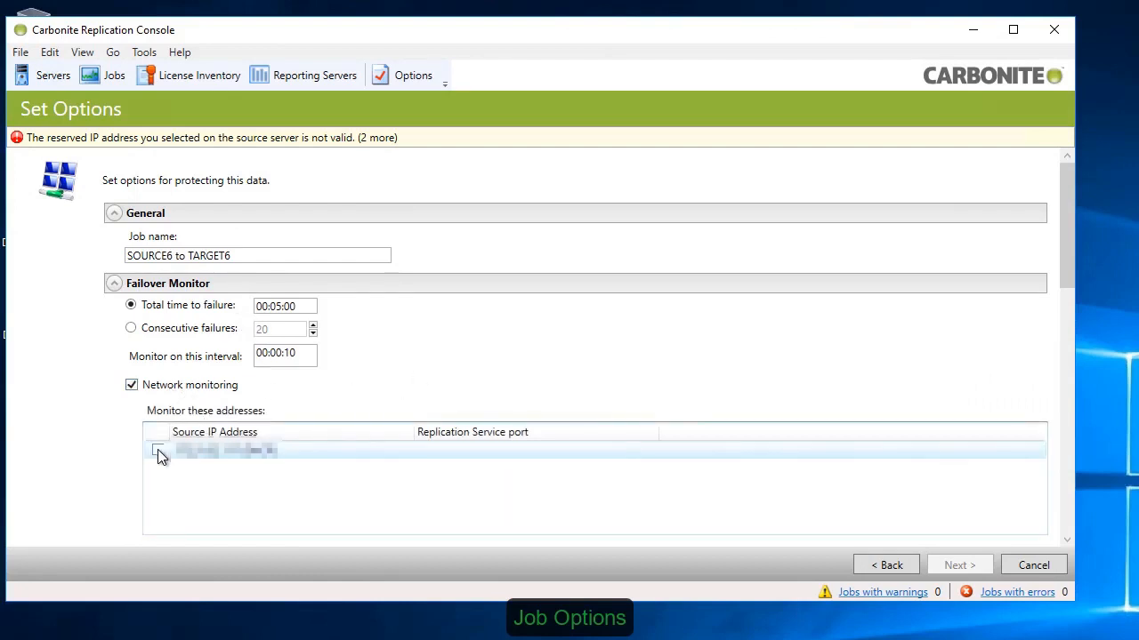
# Step: Review the Test Failover and Failover Options settings of the job, including the failover scripts
pyautogui.moveTo(1067, 277); pyautogui.dragTo(1065, 405)
pyautogui.click(167, 244)
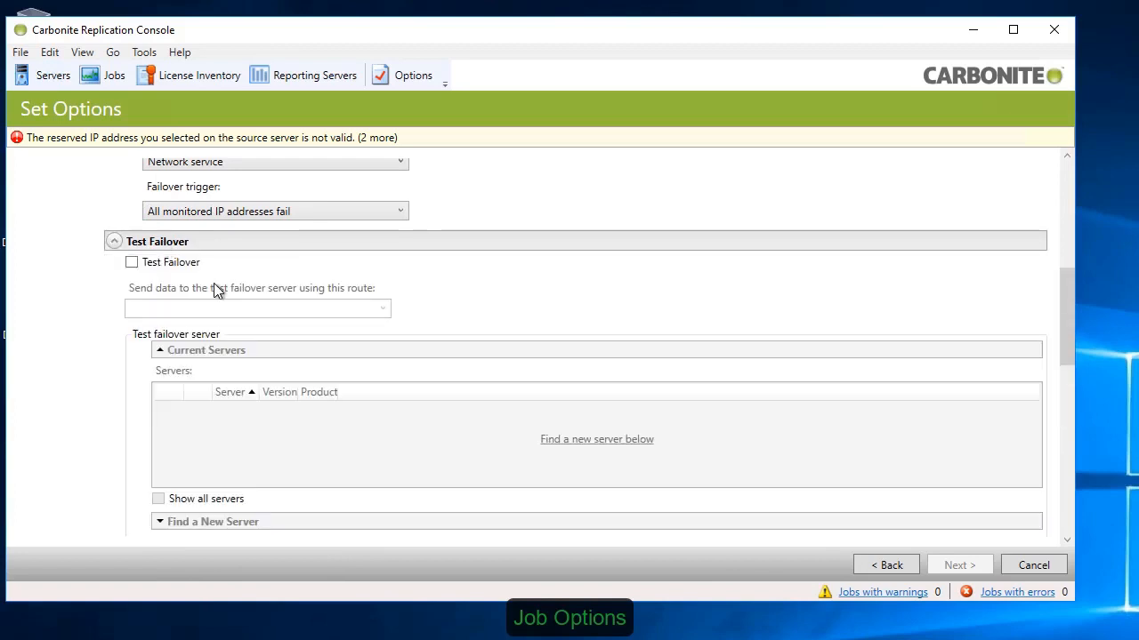
pyautogui.scroll(-1, 191, 249)
pyautogui.click(202, 201)
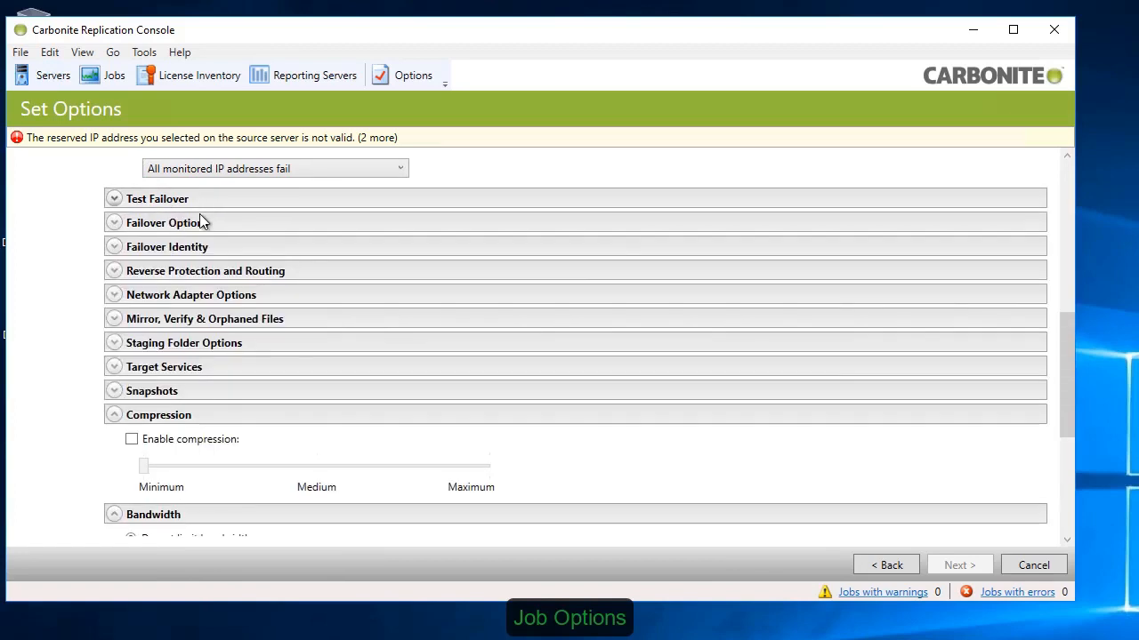
pyautogui.click(198, 229)
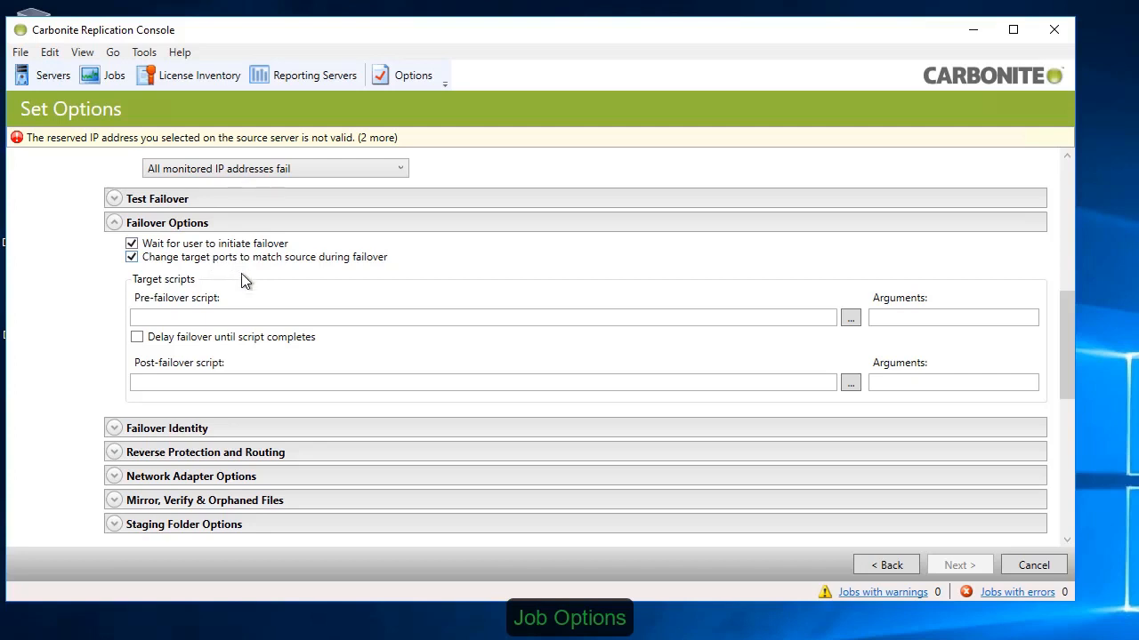
pyautogui.click(229, 225)
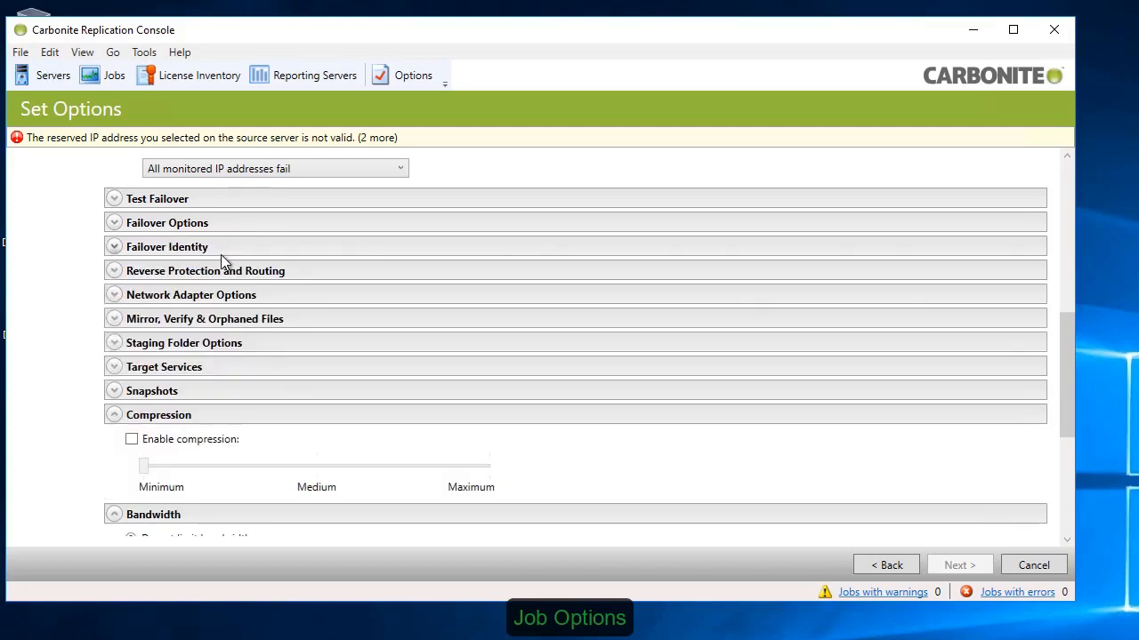
# Step: Set the failover identity to retain the target network configuration and enable updating the DNS server
pyautogui.click(220, 250)
pyautogui.click(244, 283)
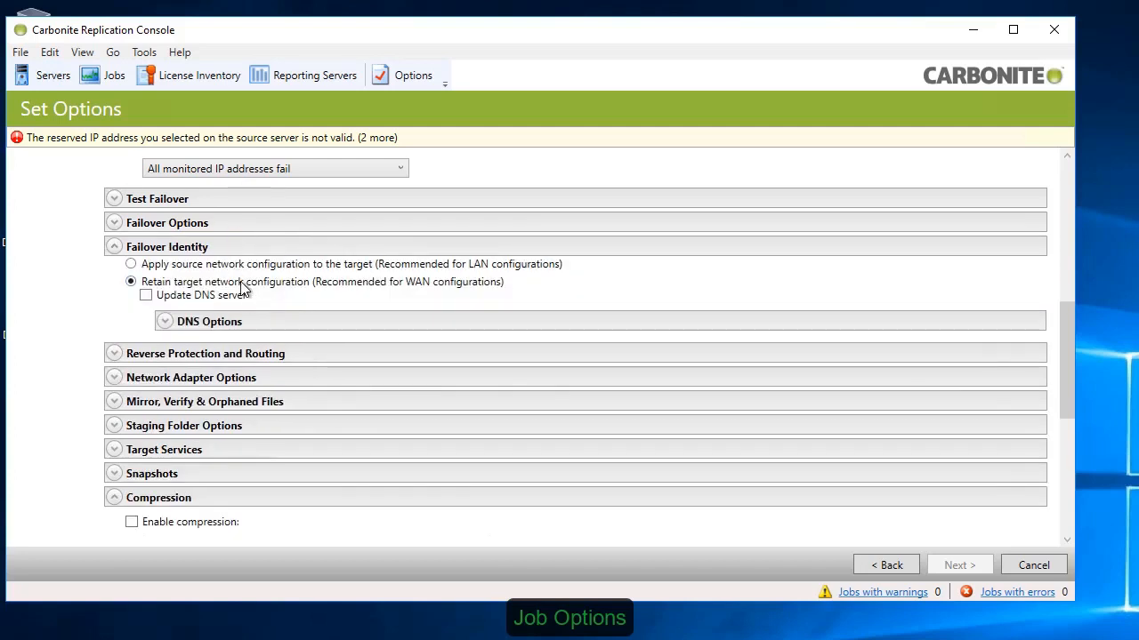
pyautogui.click(238, 297)
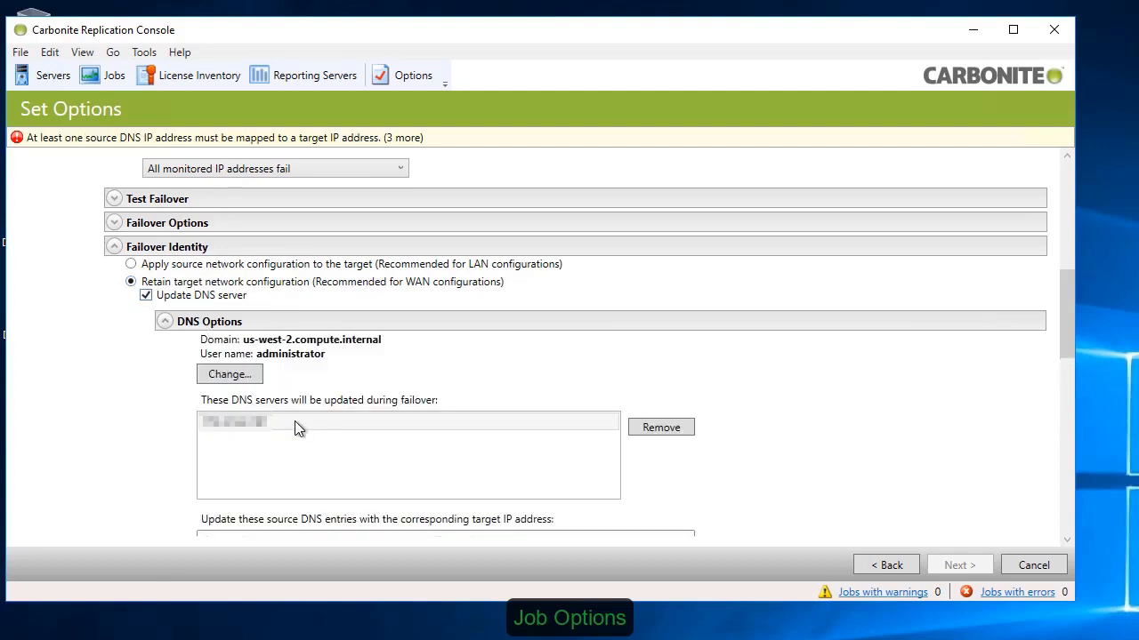
pyautogui.moveTo(1068, 345)
pyautogui.mouseDown()
pyautogui.moveTo(1072, 387)
pyautogui.moveTo(1073, 342)
pyautogui.mouseUp()
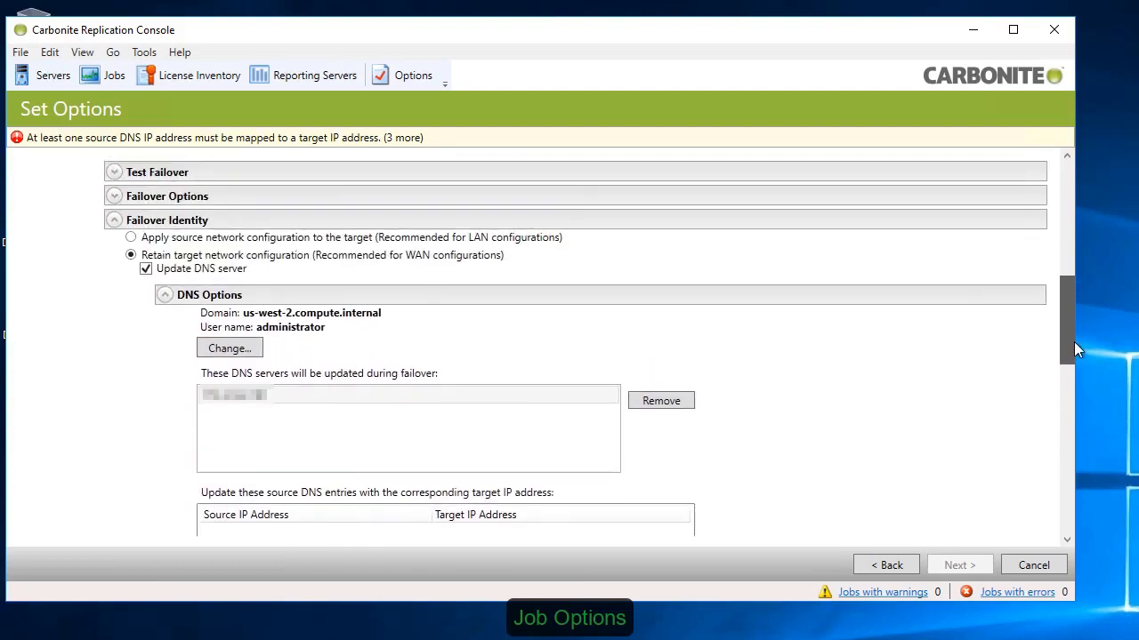
pyautogui.click(160, 239)
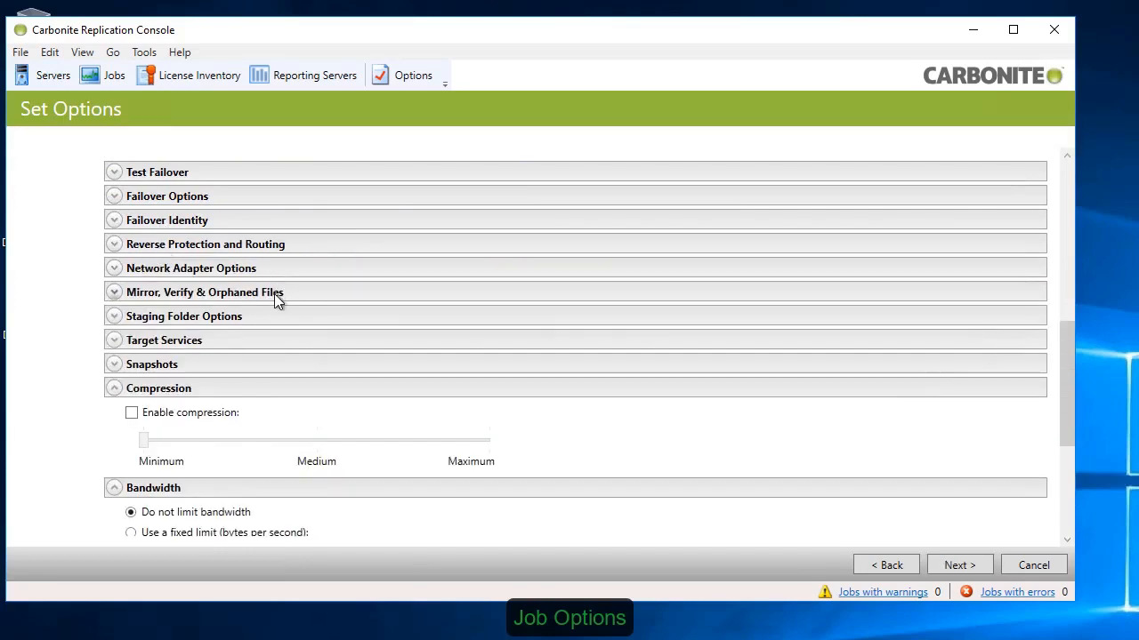
# Step: Review the job's Mirror, Verify & Orphaned Files options and its scheduled snapshot options
pyautogui.click(274, 293)
pyautogui.moveTo(1069, 347); pyautogui.dragTo(1072, 378)
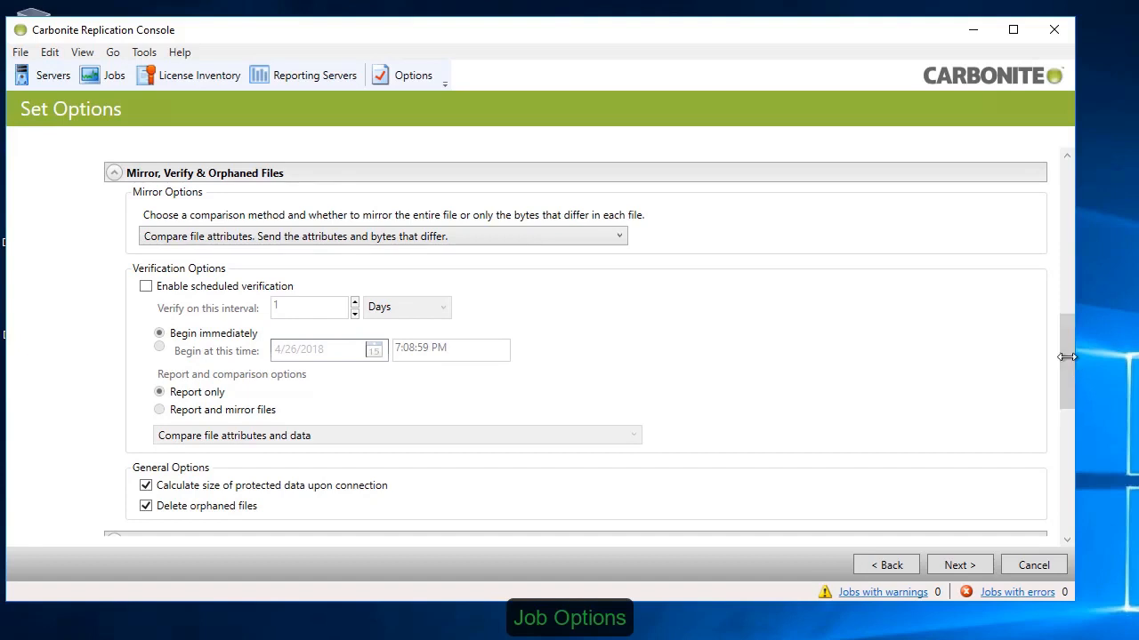
pyautogui.click(554, 173)
pyautogui.click(240, 244)
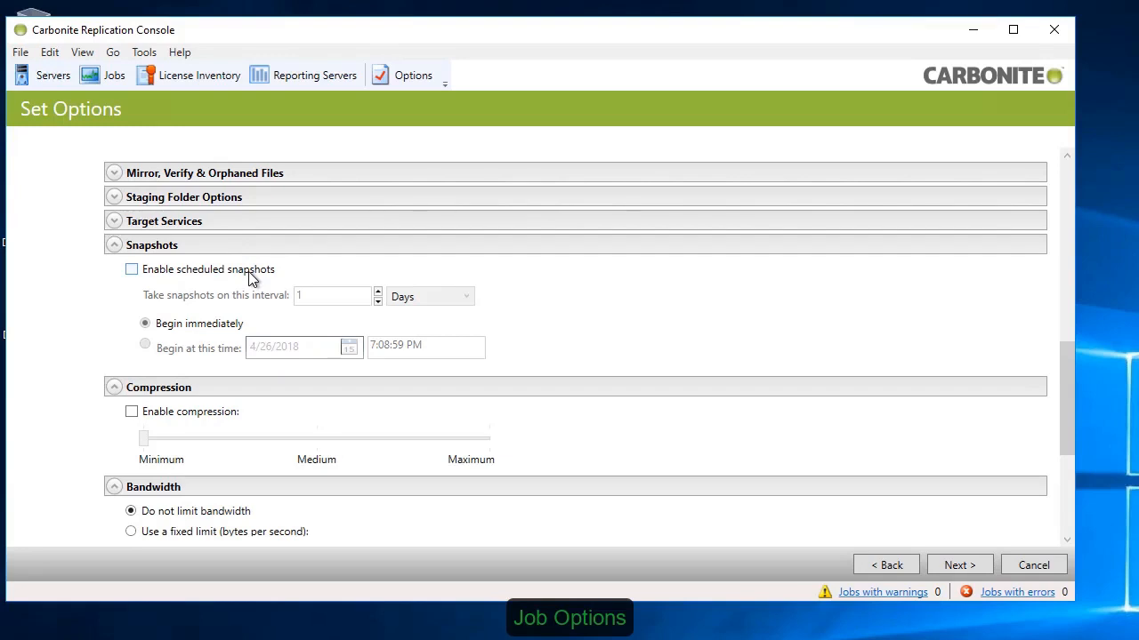
pyautogui.click(248, 247)
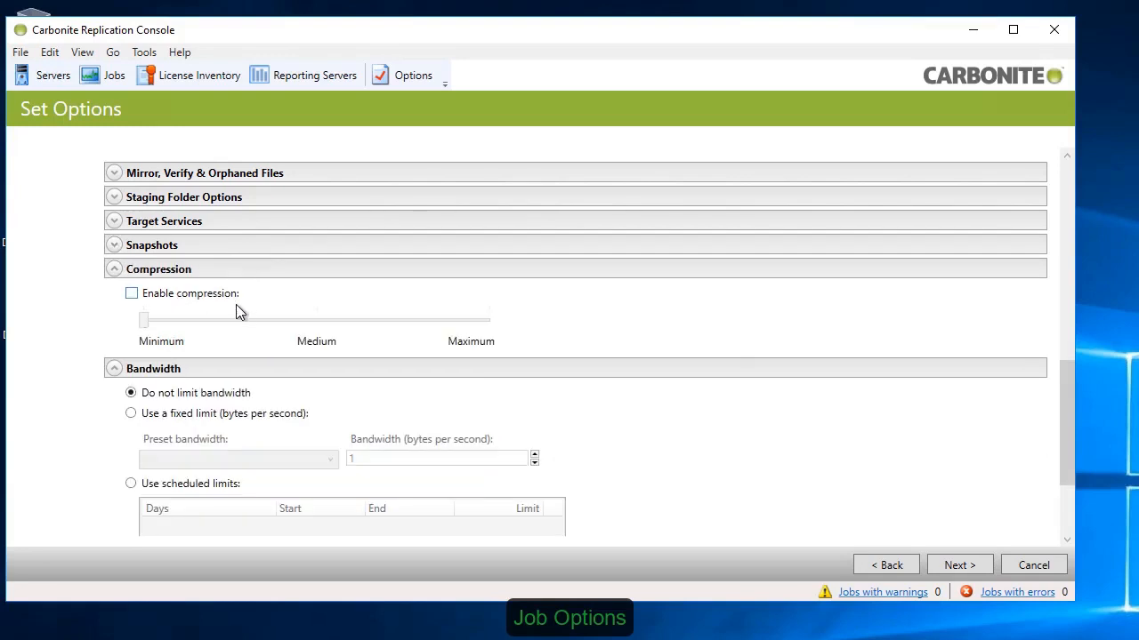
# Step: Try enabling compression for the job at different compression levels
pyautogui.click(217, 293)
pyautogui.click(279, 325)
pyautogui.click(433, 327)
pyautogui.click(148, 295)
pyautogui.click(269, 270)
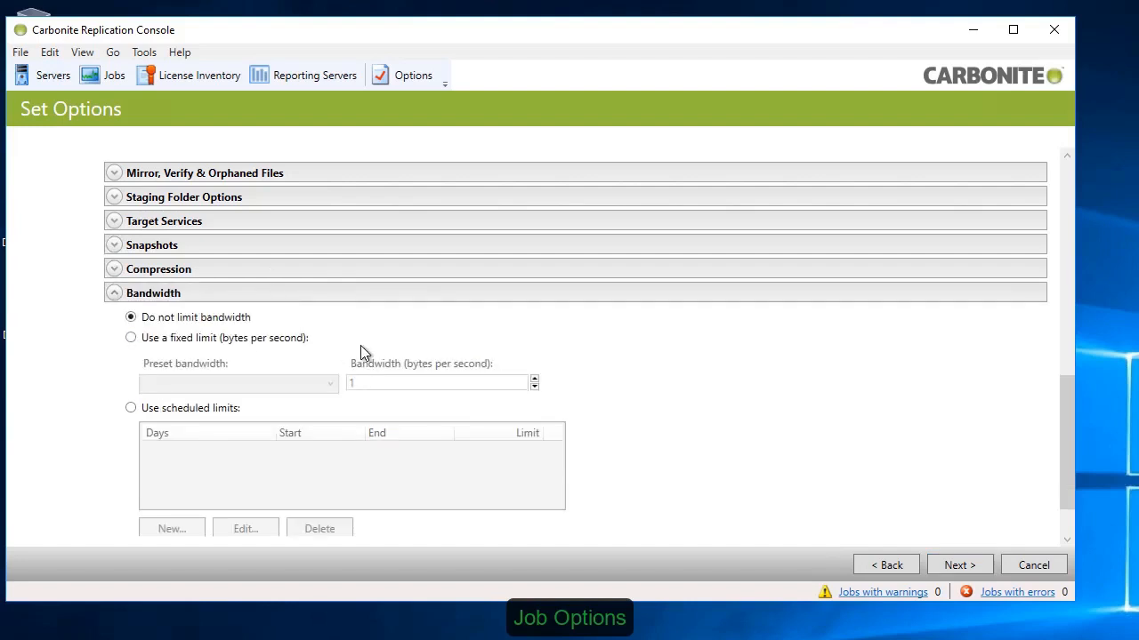
# Step: Review the job's Bandwidth limits and its mirror start, complete and stop script options
pyautogui.click(881, 298)
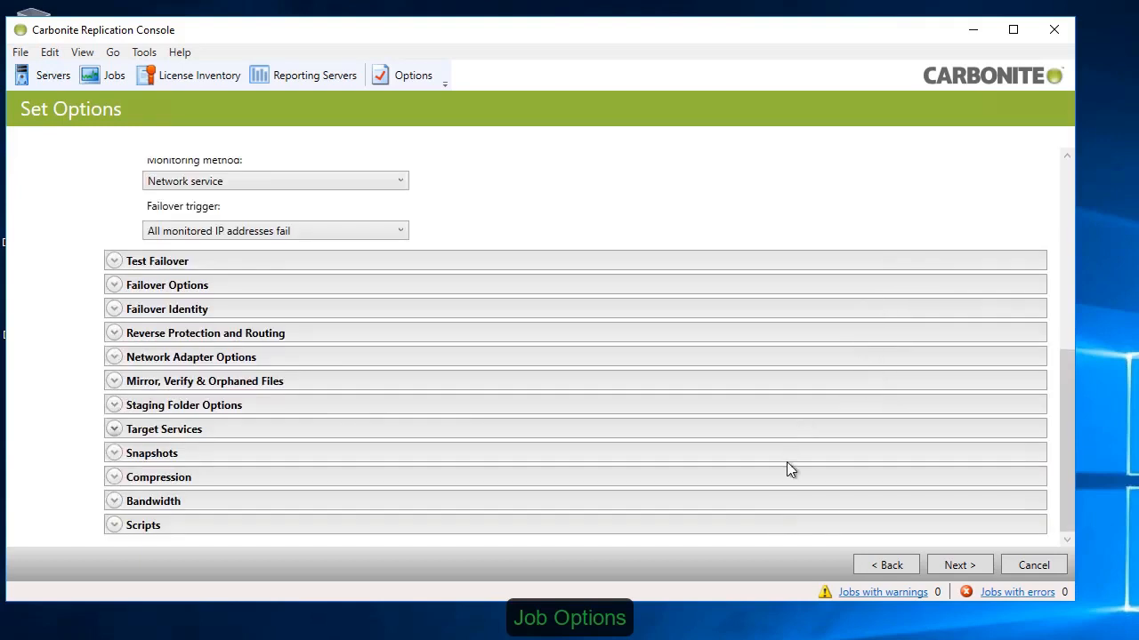
pyautogui.moveTo(1064, 425); pyautogui.dragTo(1078, 531)
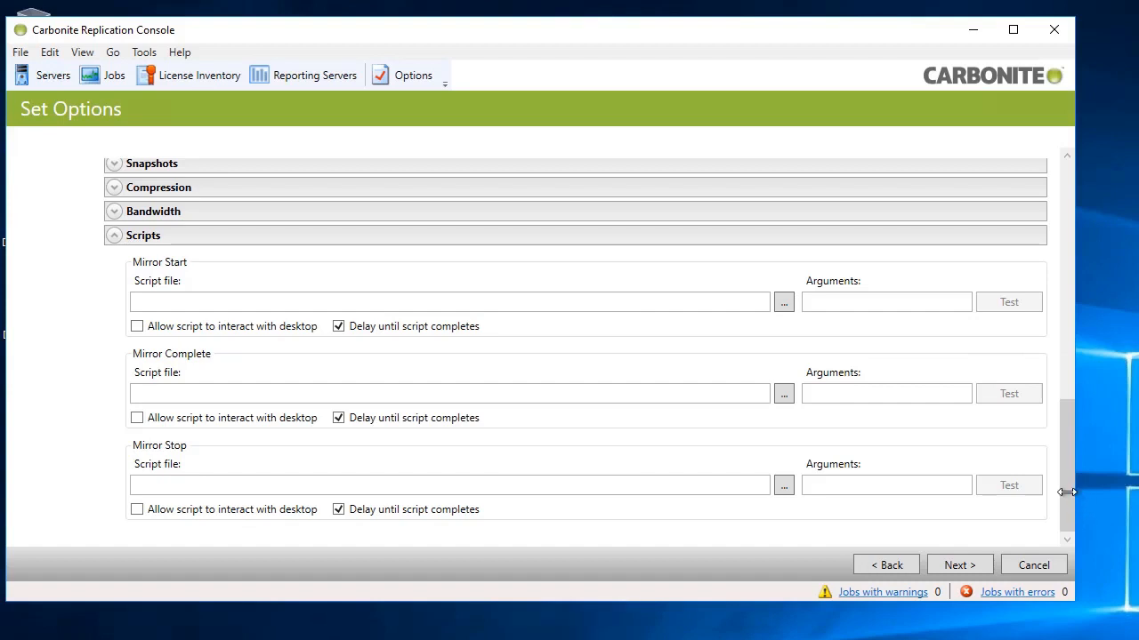
pyautogui.click(676, 237)
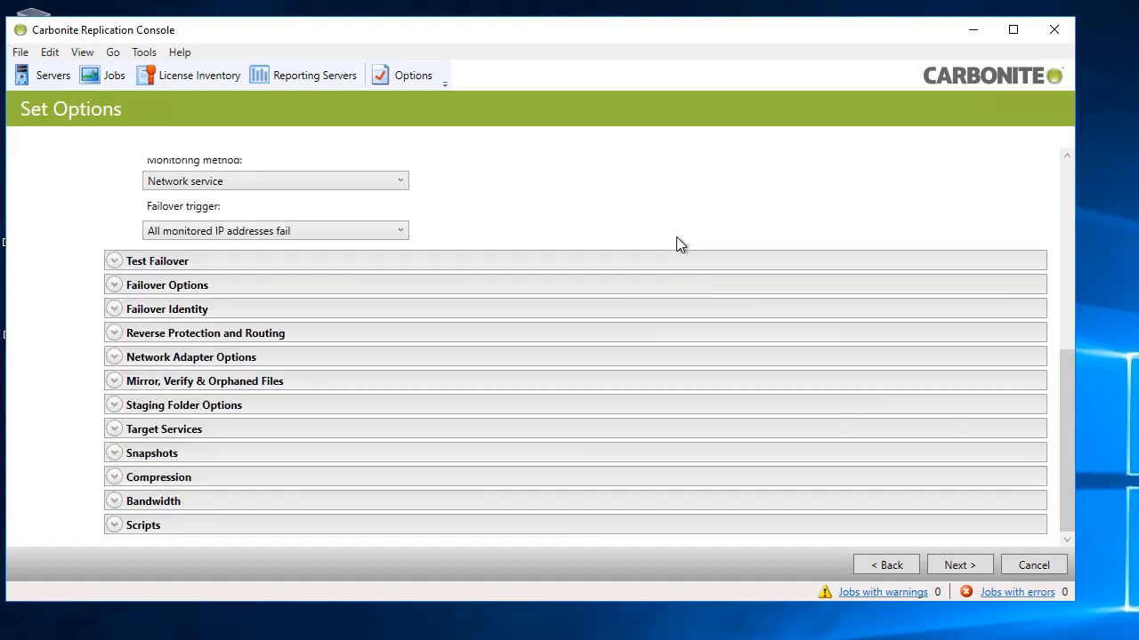
# Step: Review the validation checklist, finish creating the SOURCE6 to TARGET6 job, and select it to view its highlights
pyautogui.click(957, 564)
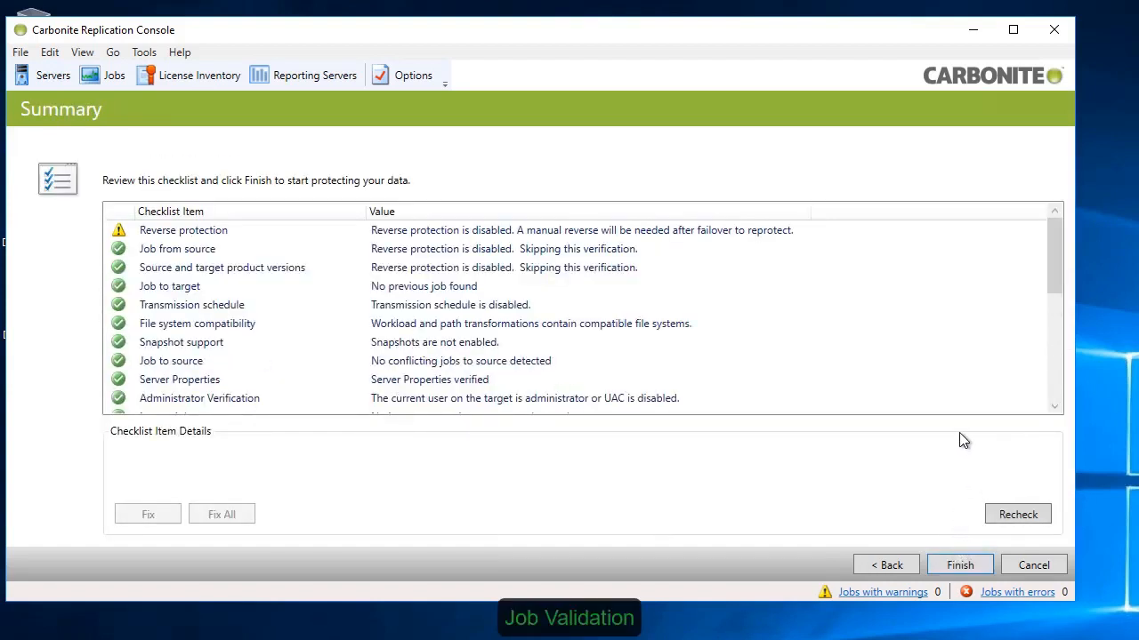
pyautogui.moveTo(1056, 278); pyautogui.dragTo(1064, 394)
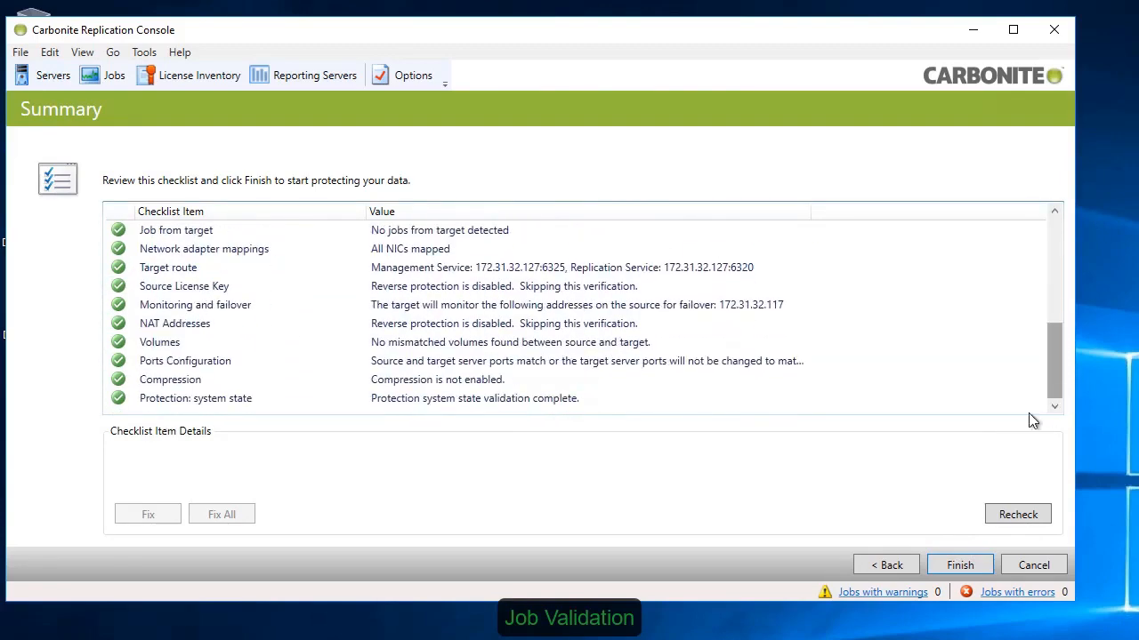
pyautogui.click(961, 565)
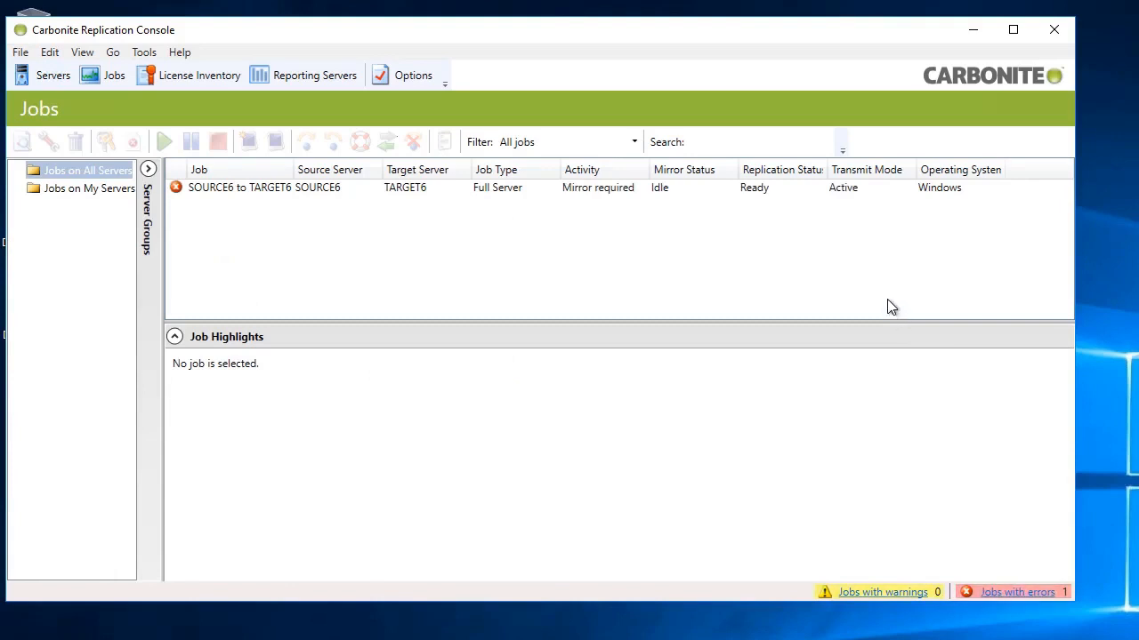
pyautogui.click(647, 192)
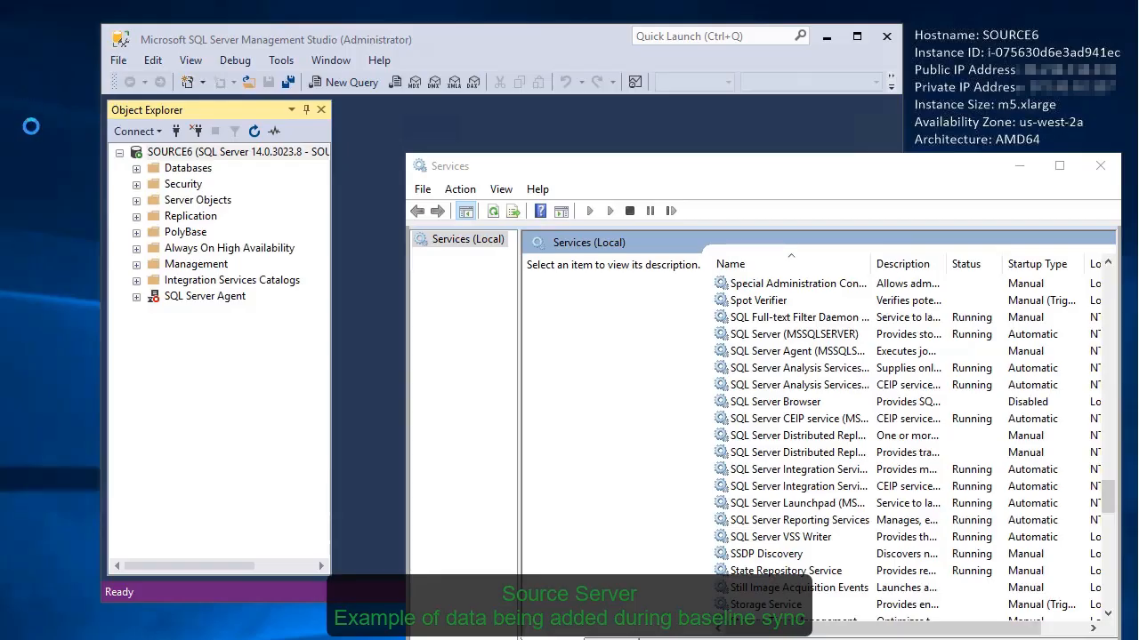
# Step: Switch to the SOURCE6 server and create a text document named "New File" on its desktop
pyautogui.rightClick(25, 111)
pyautogui.moveTo(139, 232)
pyautogui.click(254, 333)
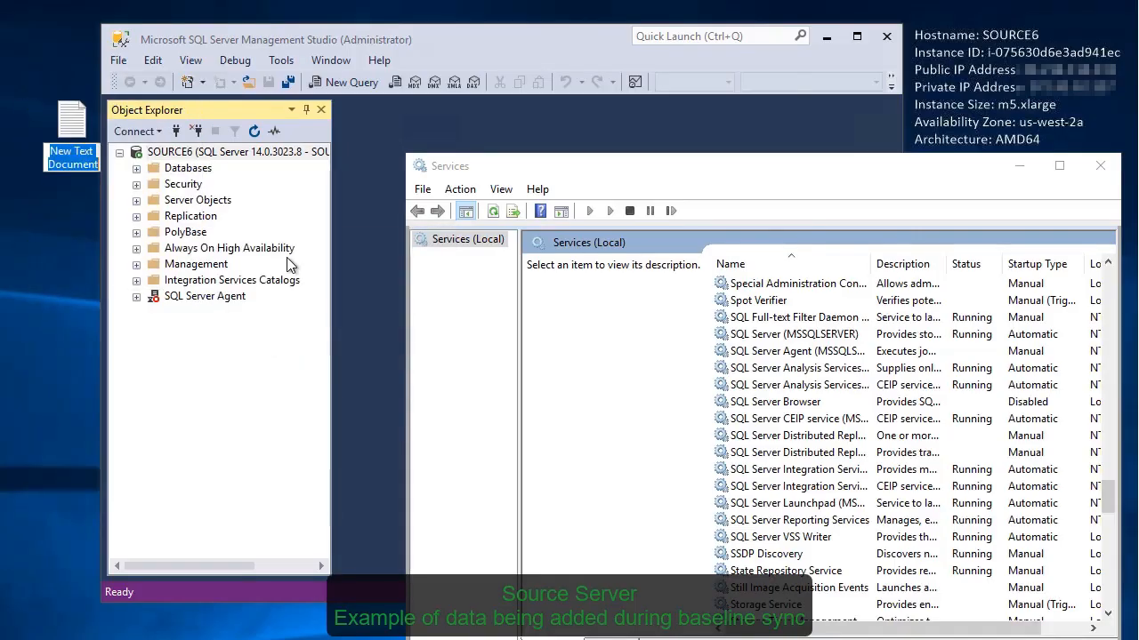
pyautogui.write('New File')
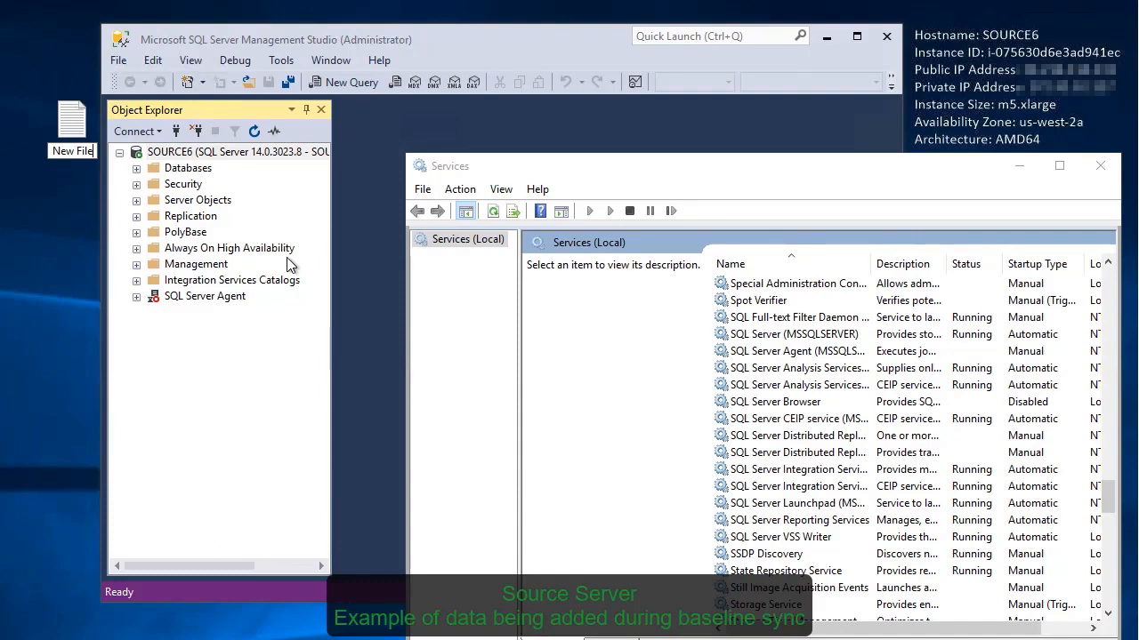
pyautogui.press('Return')
pyautogui.press('Return')
# Step: Open New File in Notepad and enter the text "File added during baseline sync"
pyautogui.moveTo(282, 200); pyautogui.dragTo(904, 52)
pyautogui.write('File ')
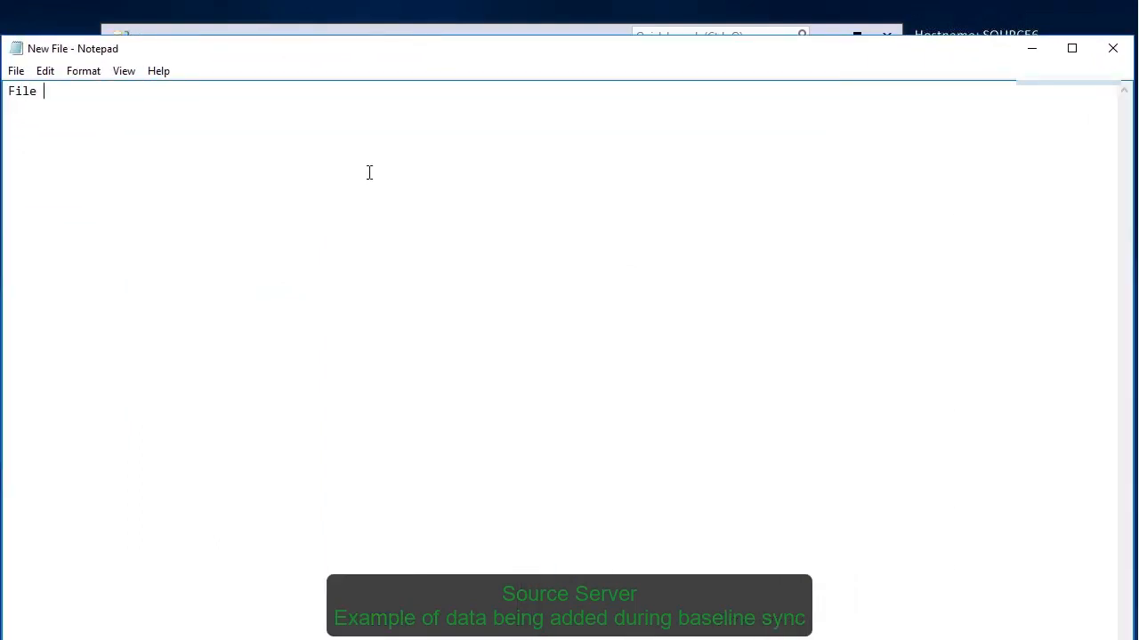
pyautogui.write('added during baseline sync')
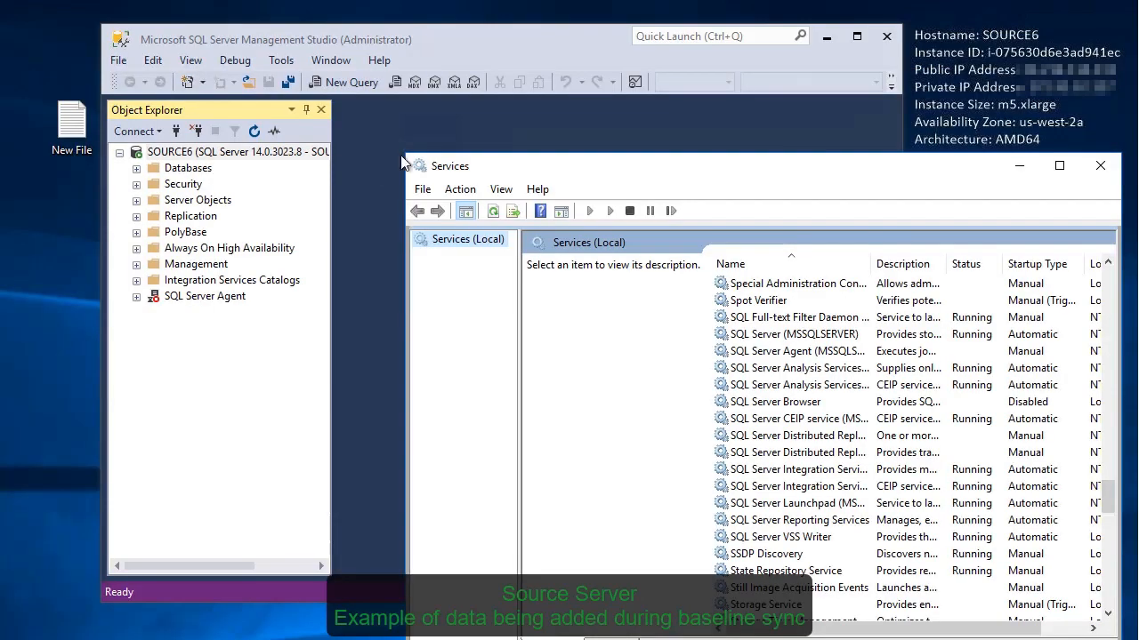
# Step: In SQL Server Management Studio on SOURCE6, create a new database named DatabaseDemo
pyautogui.click(193, 153)
pyautogui.click(136, 169)
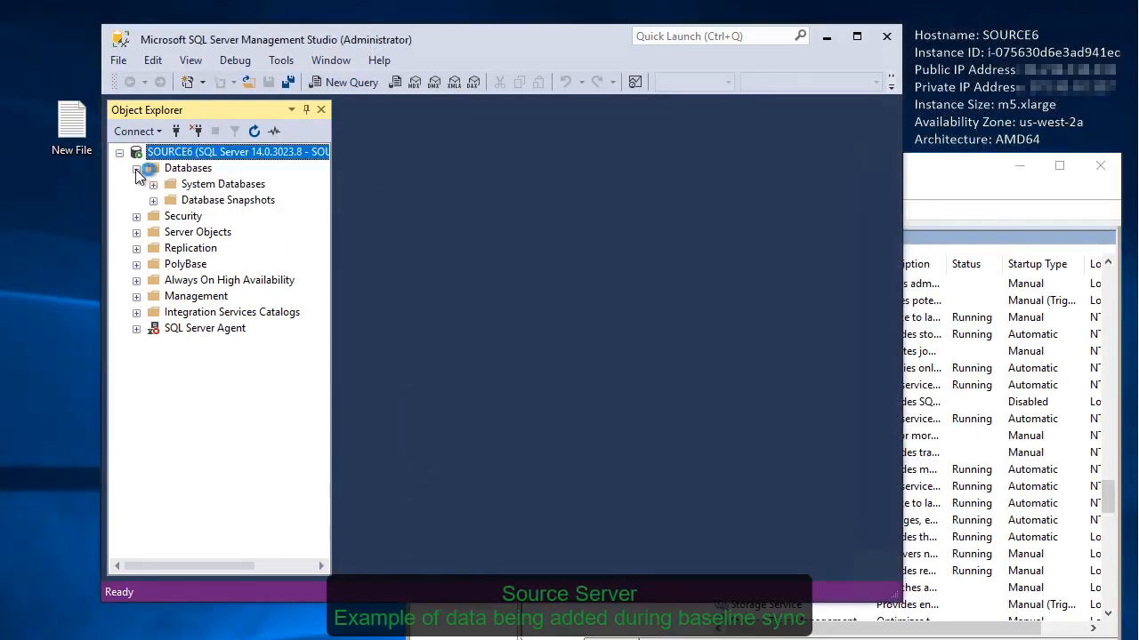
pyautogui.rightClick(183, 168)
pyautogui.click(233, 182)
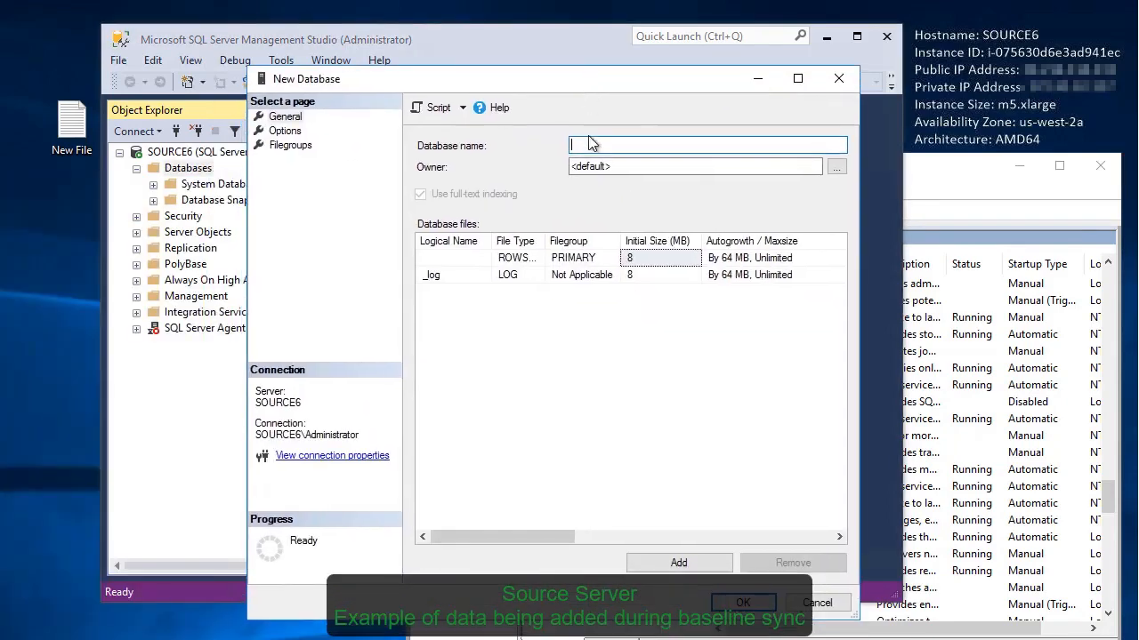
pyautogui.write('DatabaseDemo')
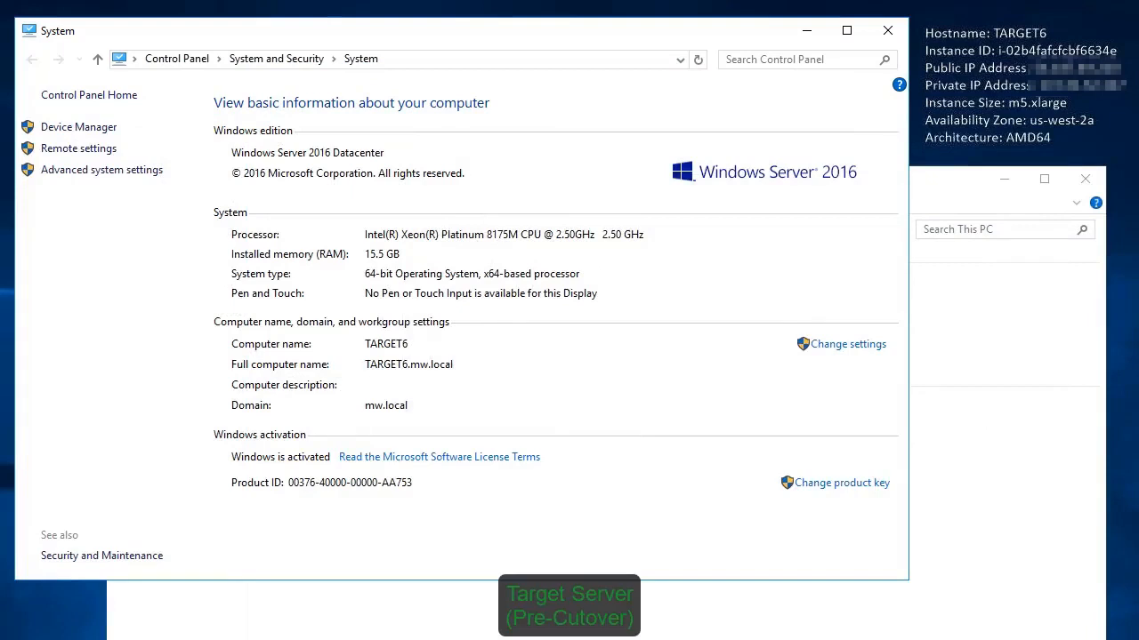
# Step: Switch to TARGET6 and examine the replicated data in C:\staging-SSM\Files, including the Users and Program Files\Microsoft SQL Server folders
pyautogui.click(966, 296)
pyautogui.doubleClick(326, 427)
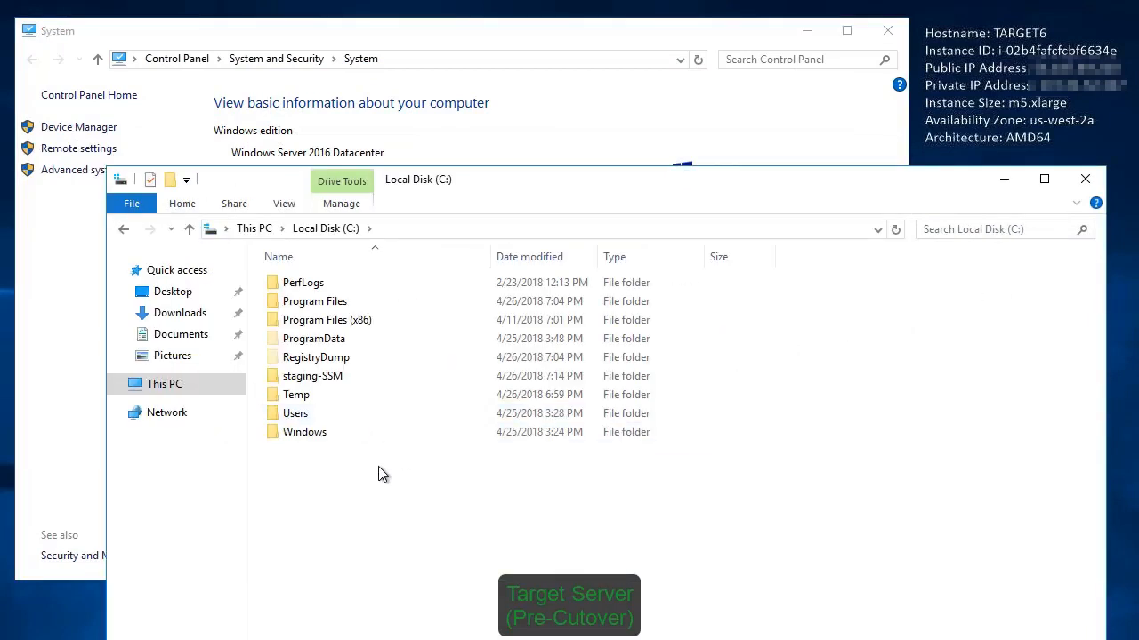
pyautogui.doubleClick(360, 376)
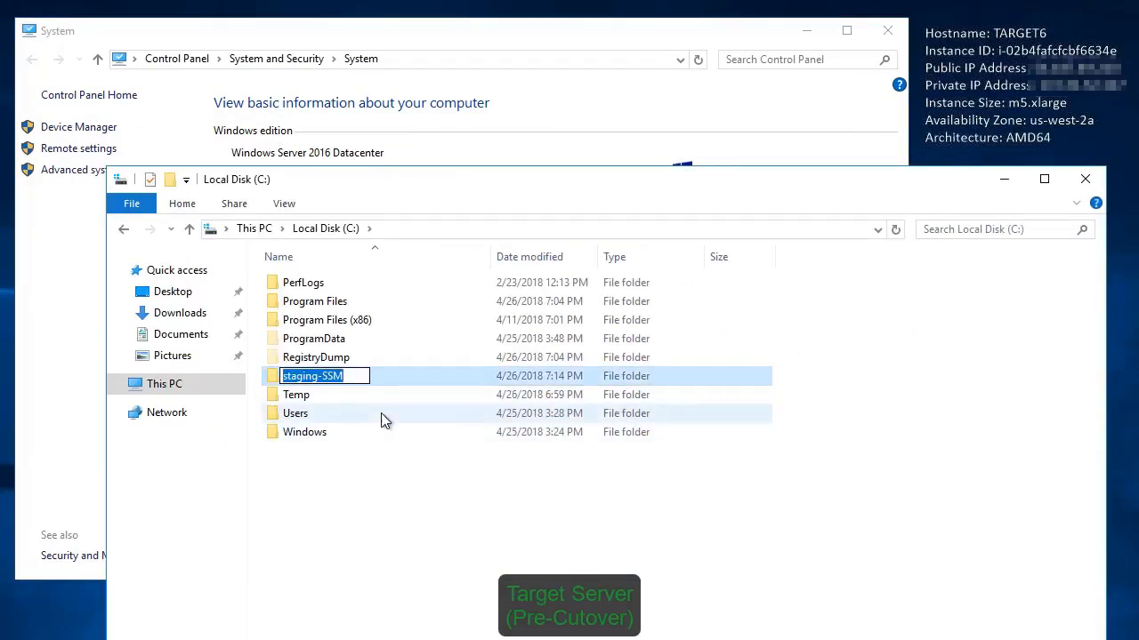
pyautogui.doubleClick(347, 283)
pyautogui.doubleClick(391, 357)
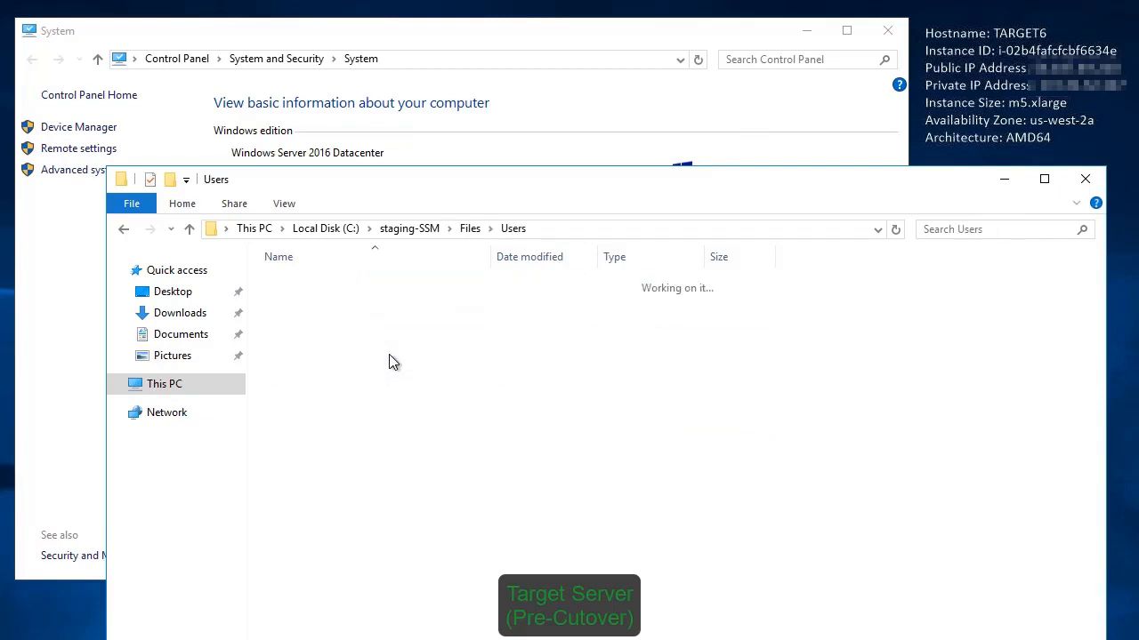
pyautogui.click(469, 229)
pyautogui.doubleClick(360, 283)
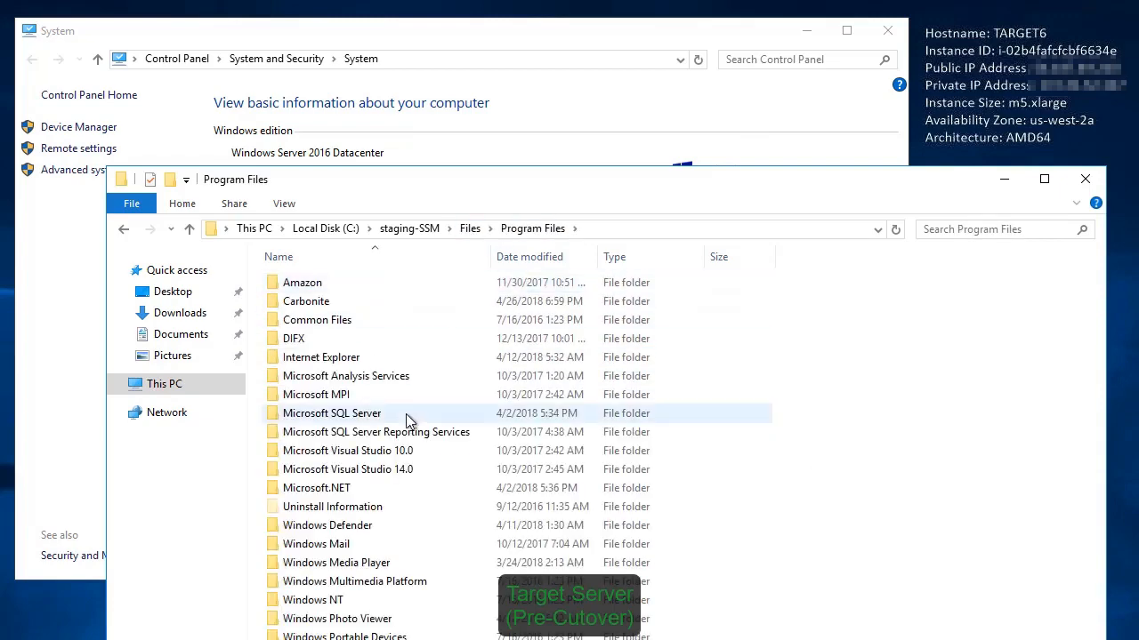
pyautogui.doubleClick(407, 415)
pyautogui.doubleClick(394, 414)
pyautogui.doubleClick(393, 286)
pyautogui.doubleClick(392, 285)
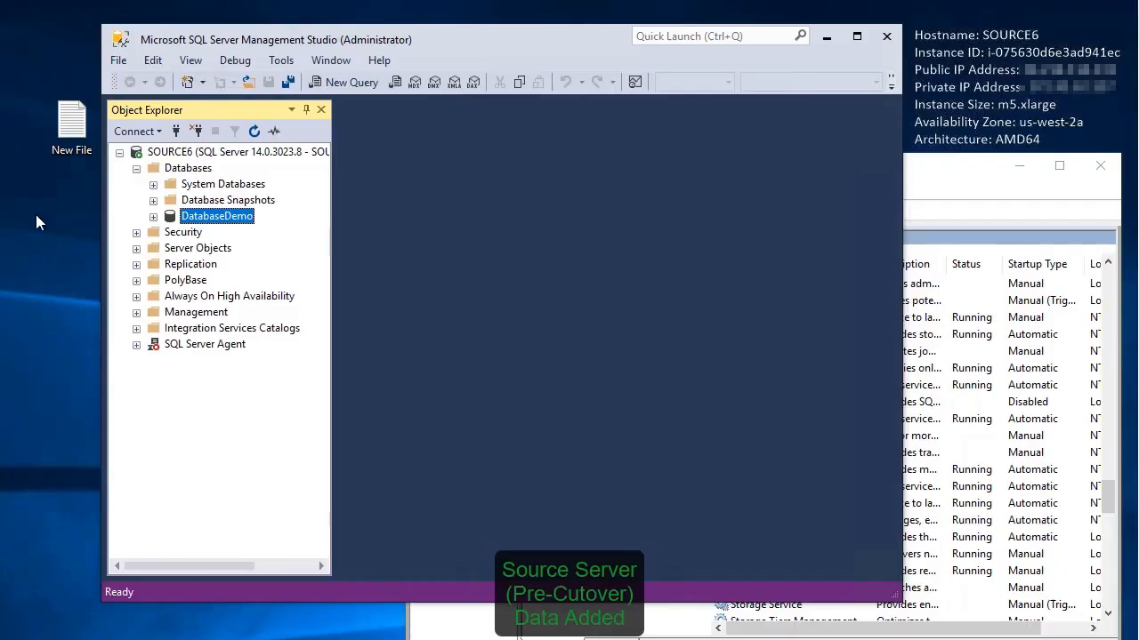
# Step: On SOURCE6, create a text document named "Another File" on the desktop
pyautogui.rightClick(35, 215)
pyautogui.moveTo(215, 368)
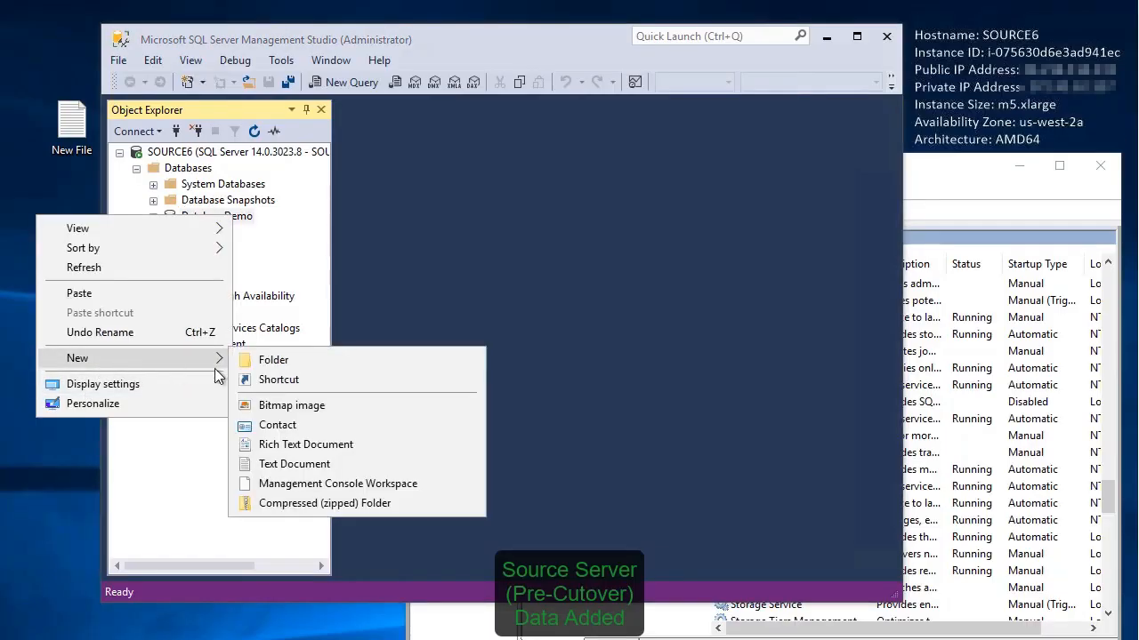
pyautogui.click(293, 463)
pyautogui.write('Another')
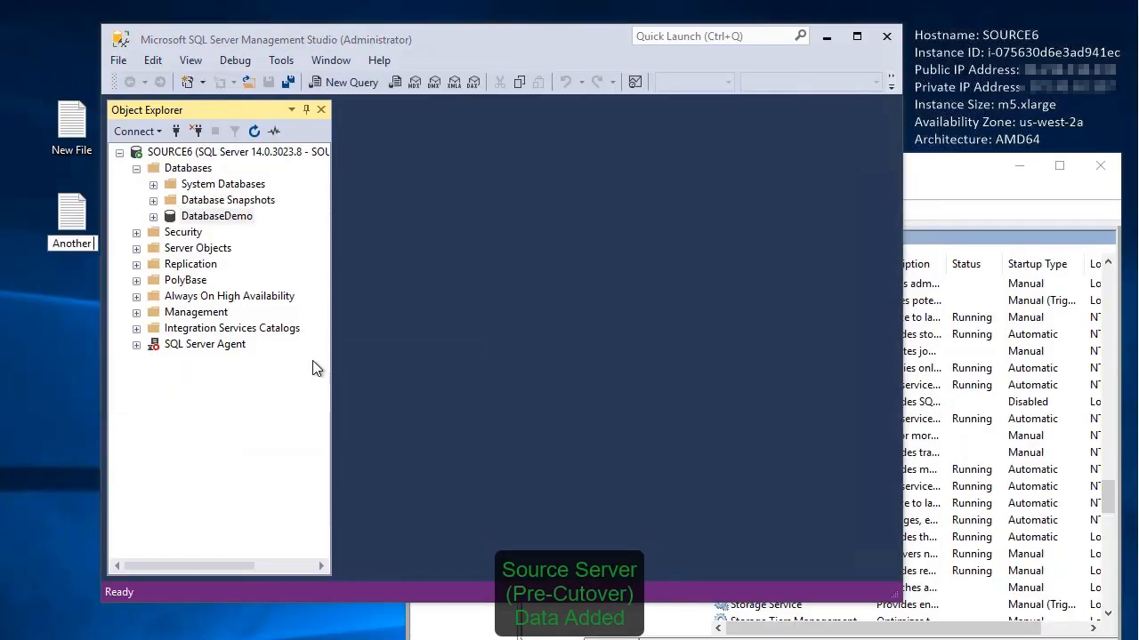
pyautogui.write(' File')
pyautogui.press('Return')
pyautogui.press('Return')
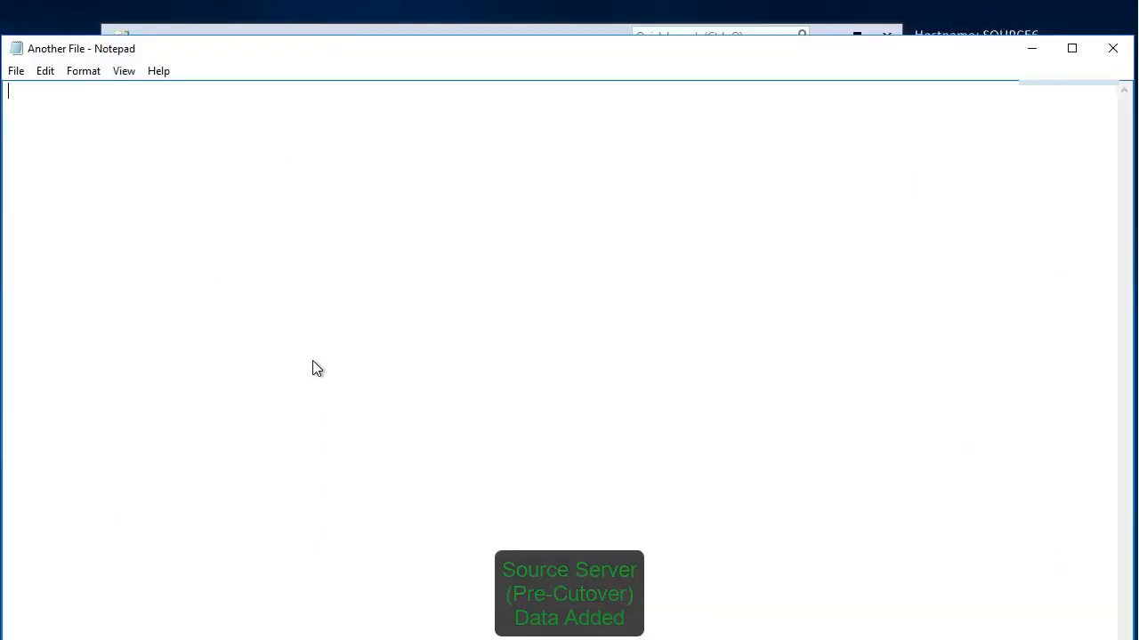
# Step: Open Another File in Notepad and enter the text "Added following baseline sync"
pyautogui.write('Added following baseline sync')
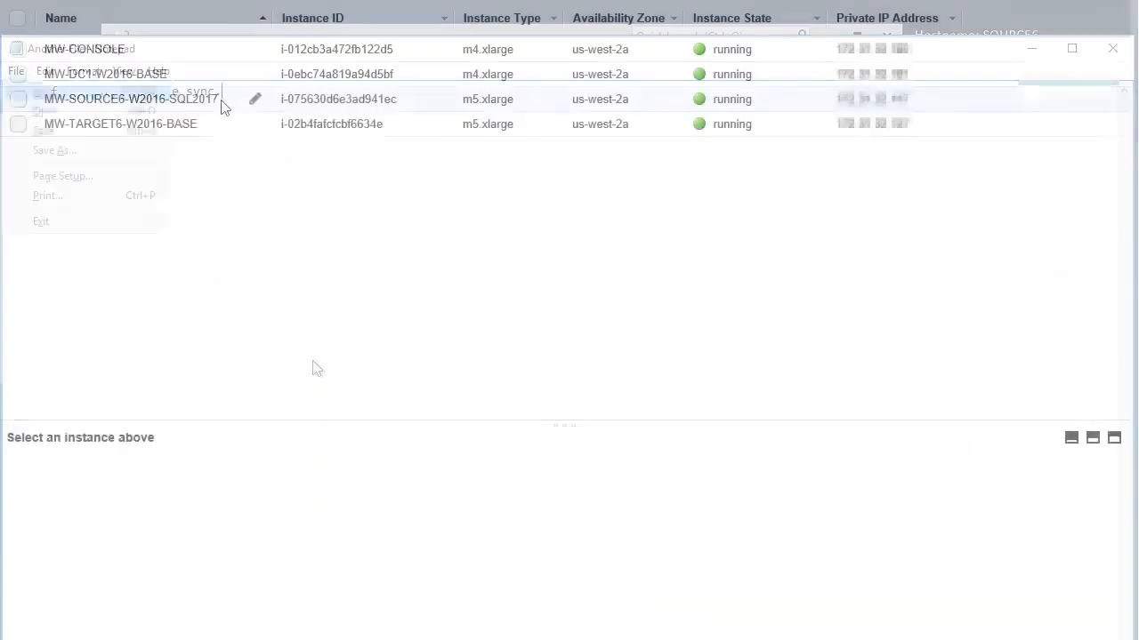
# Step: Switch to the AWS EC2 console and stop the MW-SOURCE6-W2016-SQL2017 instance to simulate a source failure
pyautogui.rightClick(221, 103)
pyautogui.moveTo(356, 172)
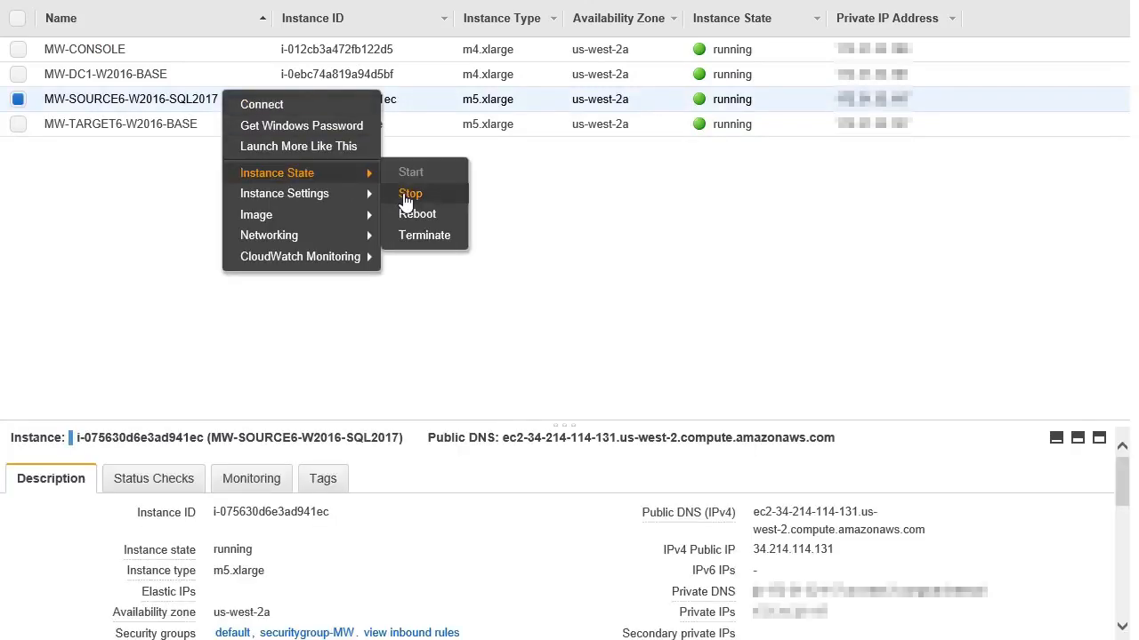
pyautogui.click(407, 194)
pyautogui.click(659, 396)
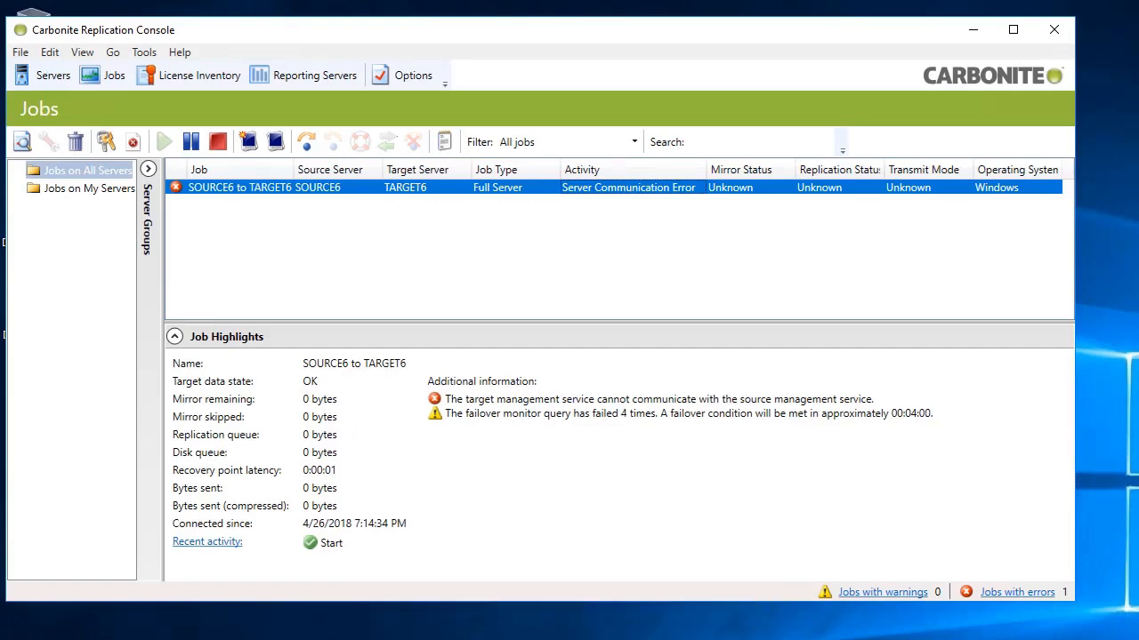
# Step: In Carbonite Replication Console, fail over the SOURCE6 to TARGET6 job to live data, applying data in the target queues before failover
pyautogui.click(306, 142)
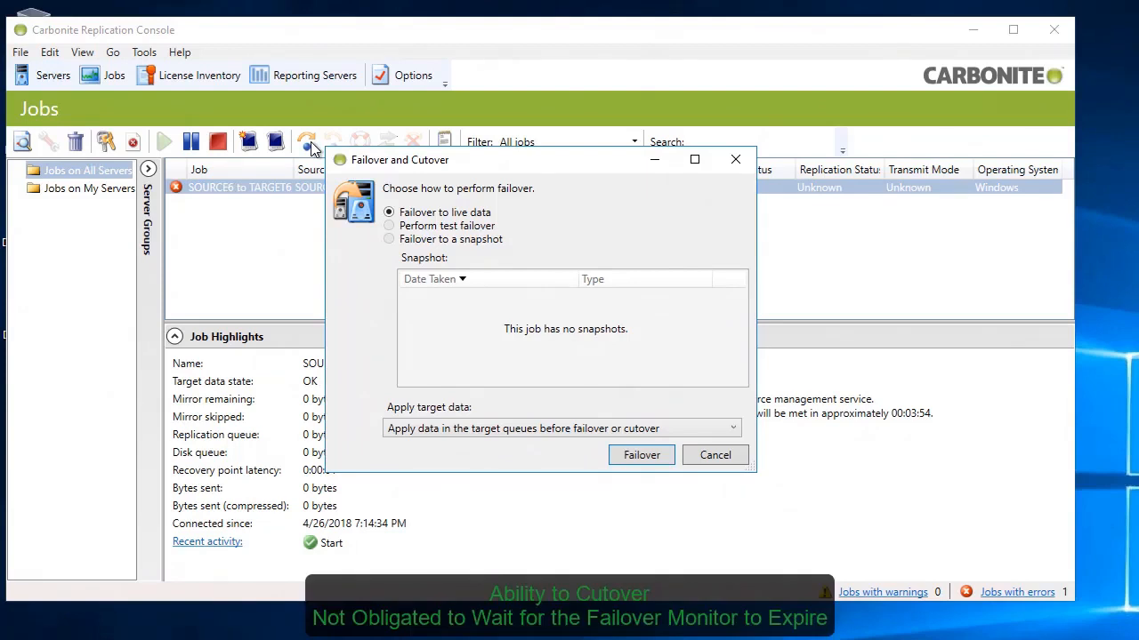
pyautogui.click(735, 160)
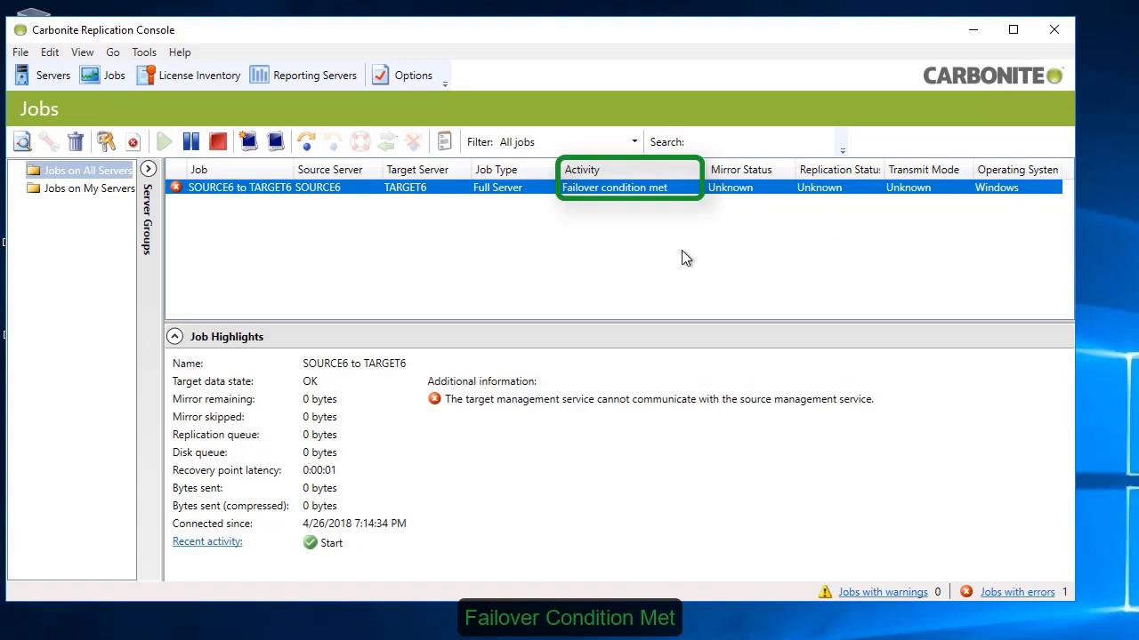
pyautogui.rightClick(673, 187)
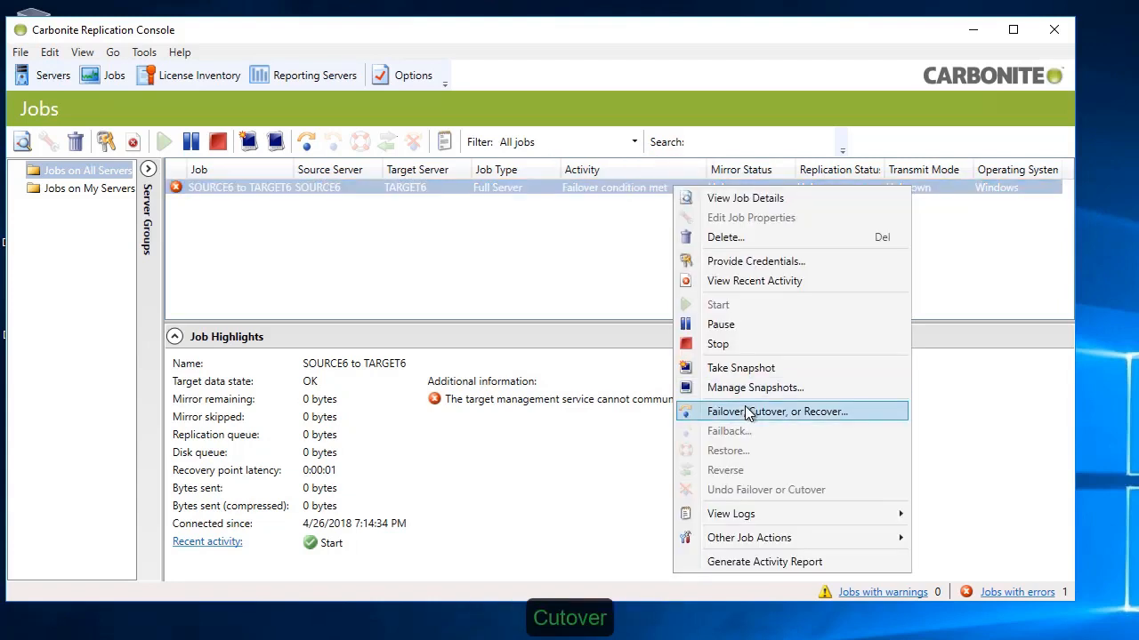
pyautogui.click(309, 144)
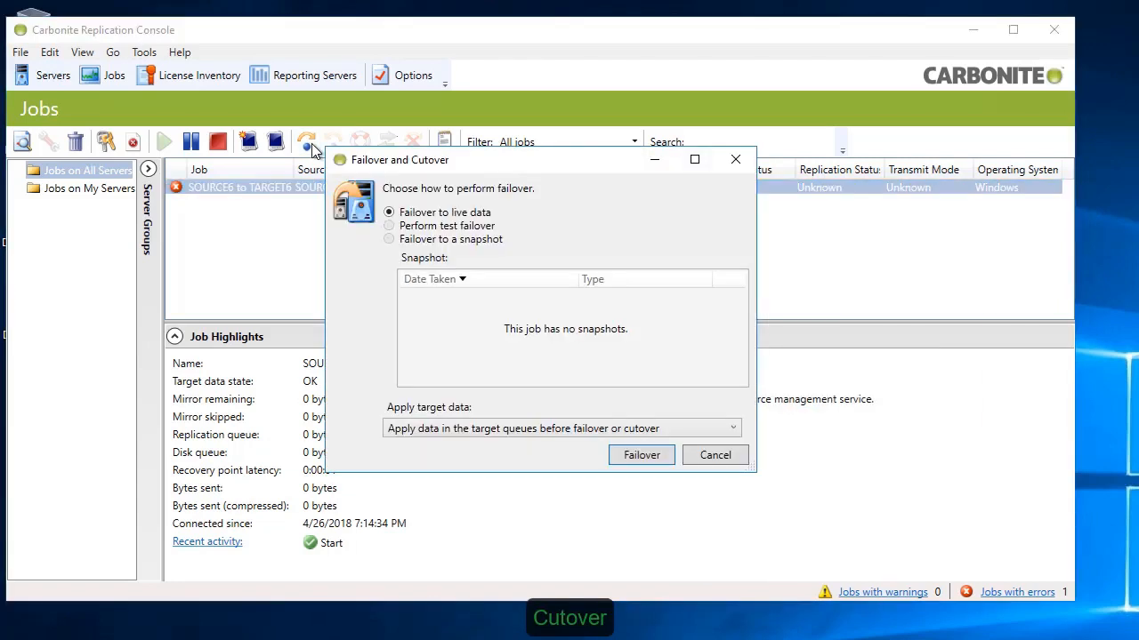
pyautogui.click(641, 454)
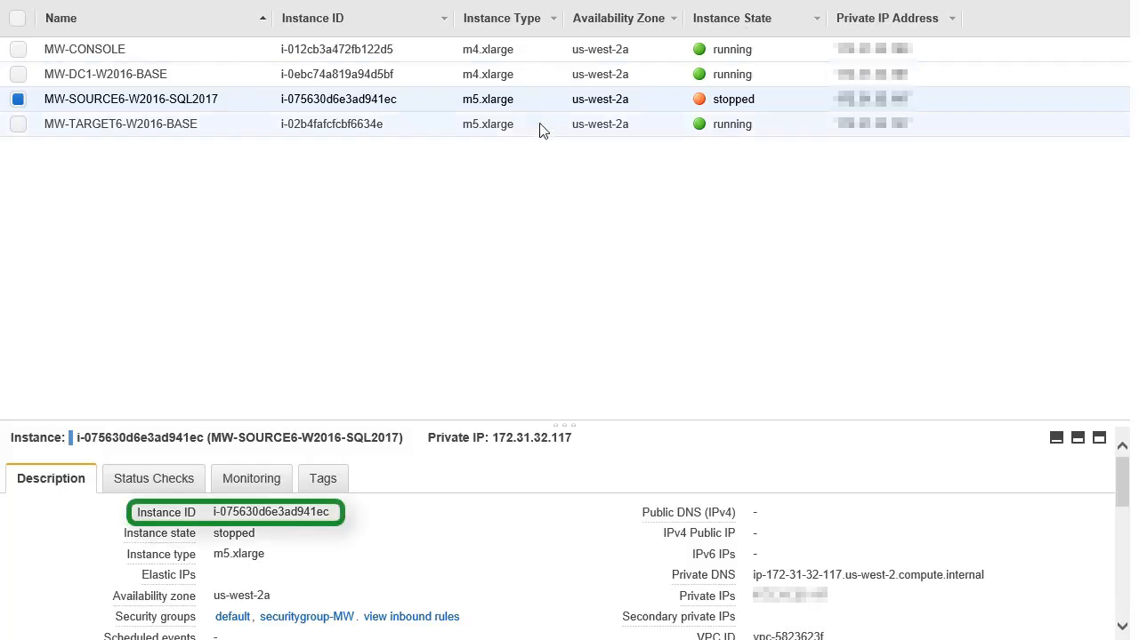
# Step: Connect to the failed-over MW-TARGET6-W2016-BASE instance and check the contents of New File and Another File on its desktop
pyautogui.click(539, 126)
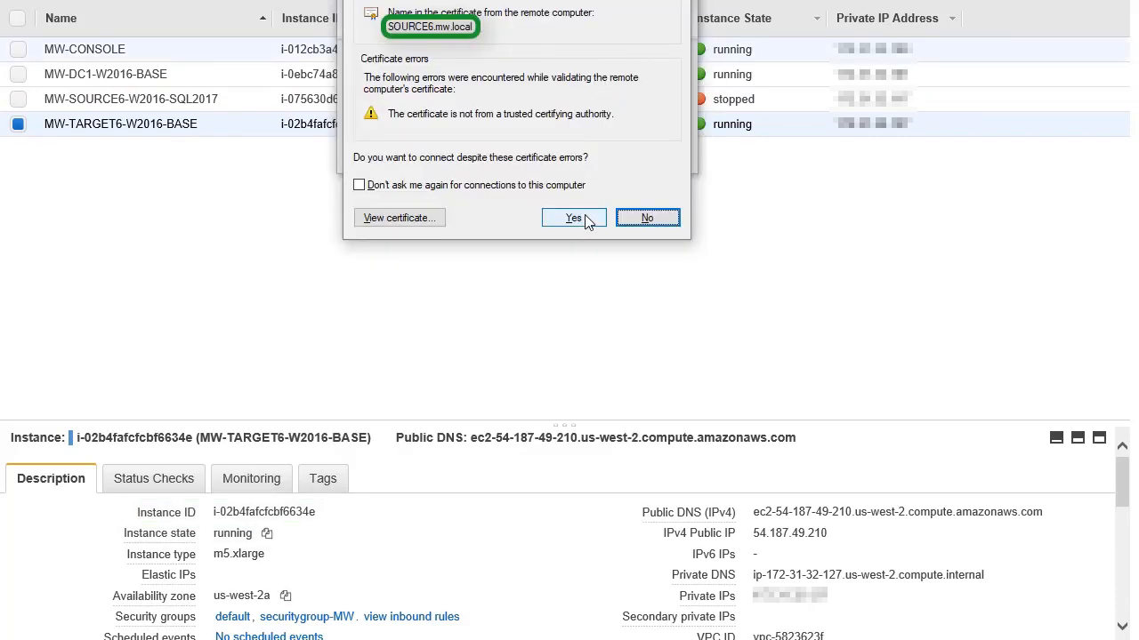
pyautogui.click(574, 219)
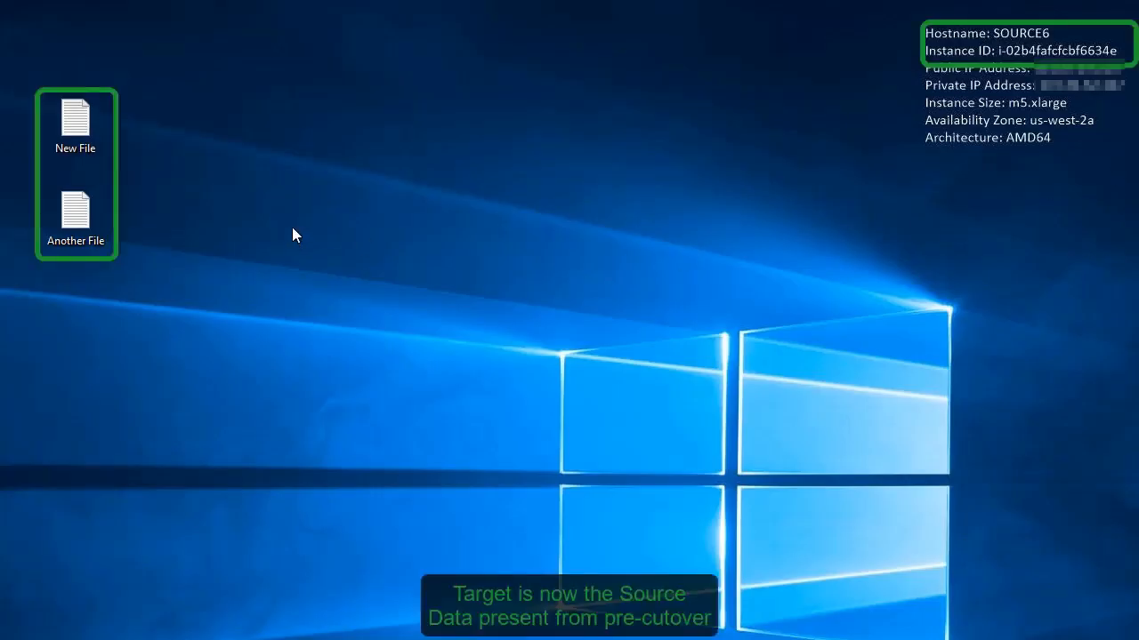
pyautogui.doubleClick(75, 121)
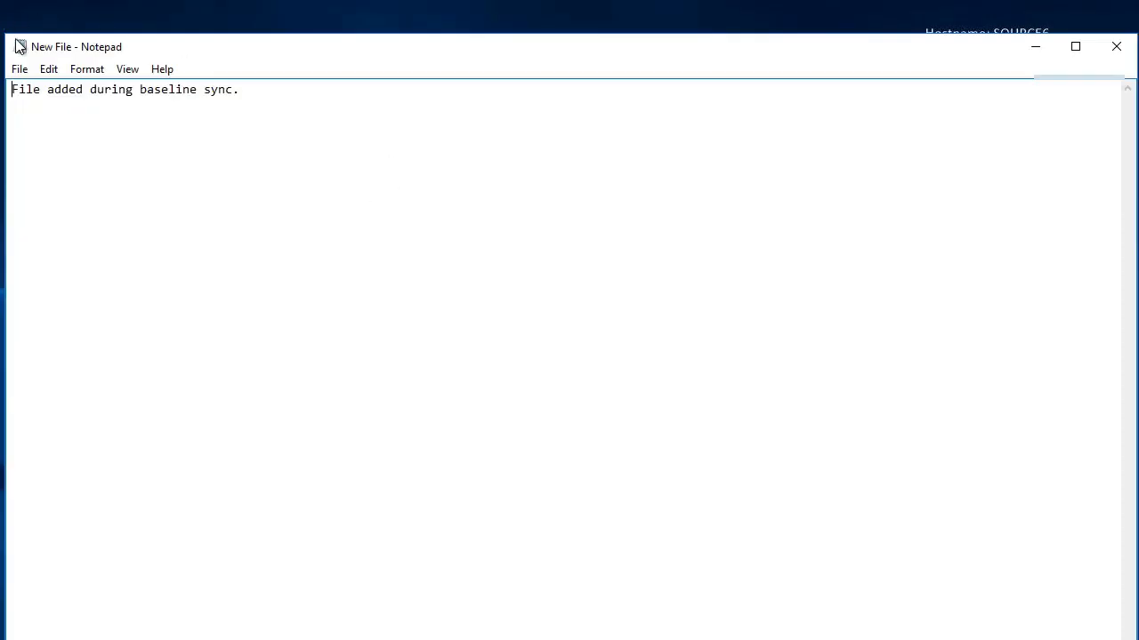
pyautogui.doubleClick(20, 46)
pyautogui.doubleClick(77, 204)
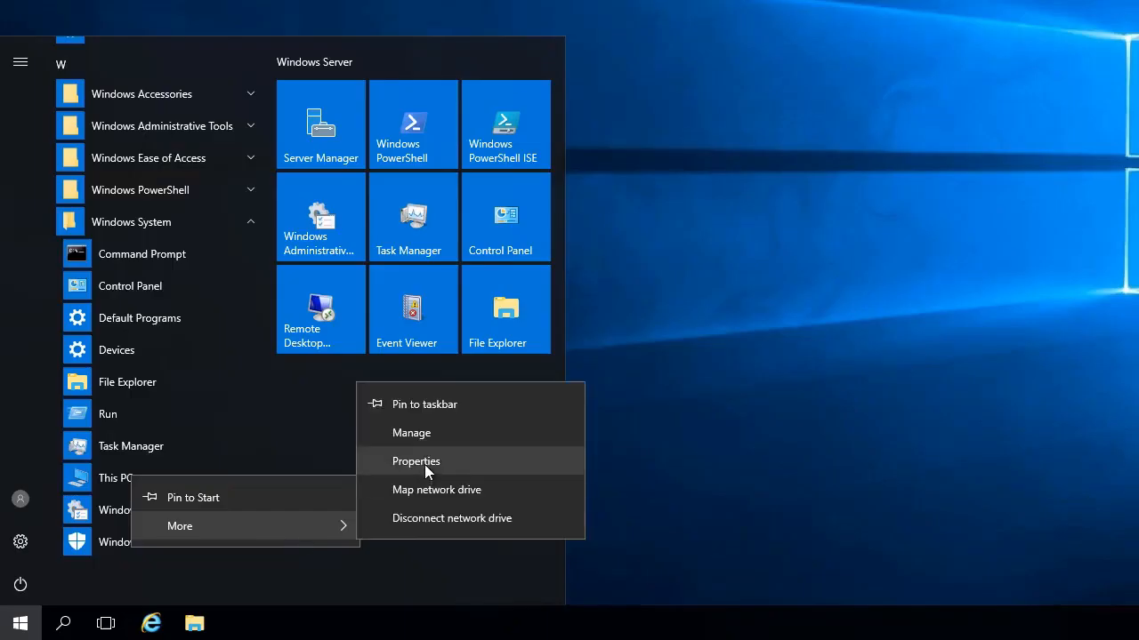
# Step: Open the system properties and the Services console to check the computer name, domain membership and SQL Server services
pyautogui.click(424, 461)
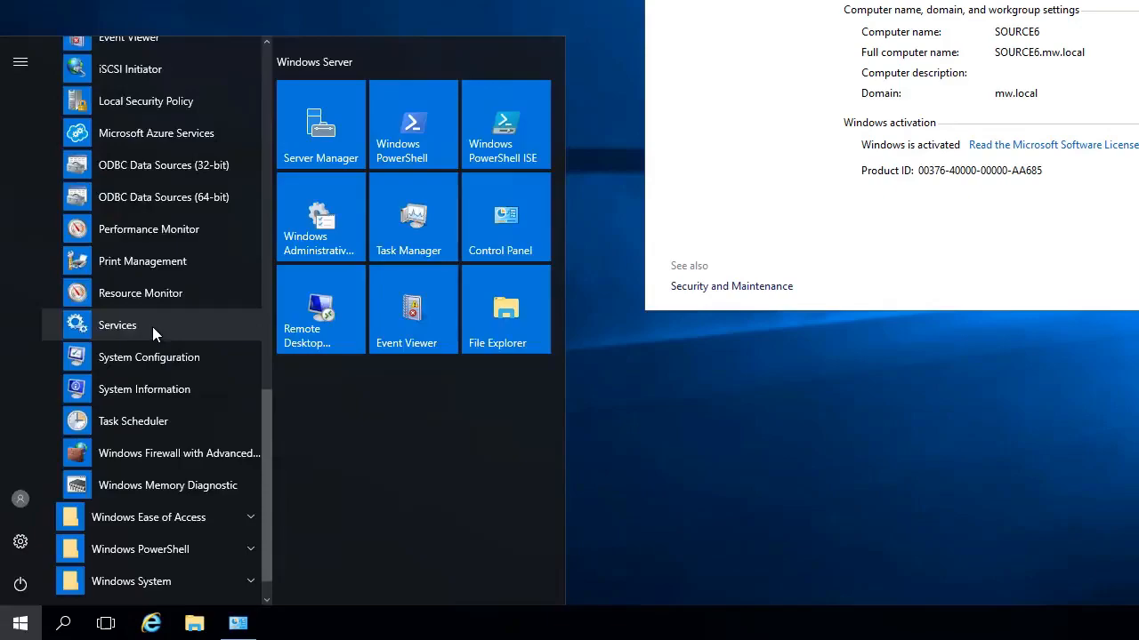
pyautogui.click(152, 327)
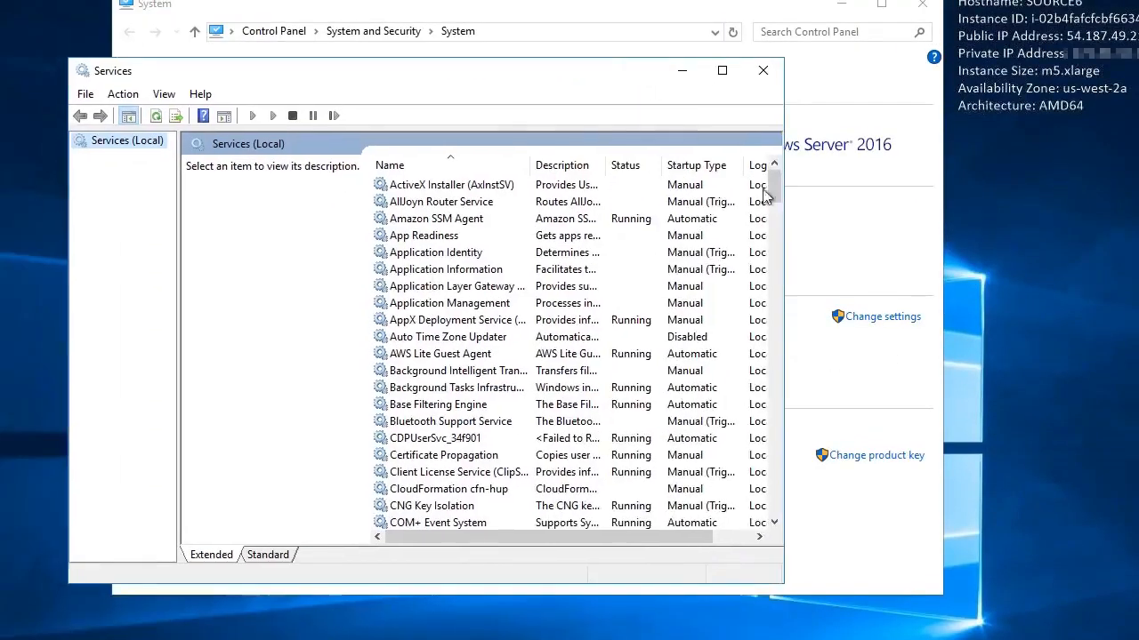
pyautogui.moveTo(775, 192); pyautogui.dragTo(776, 413)
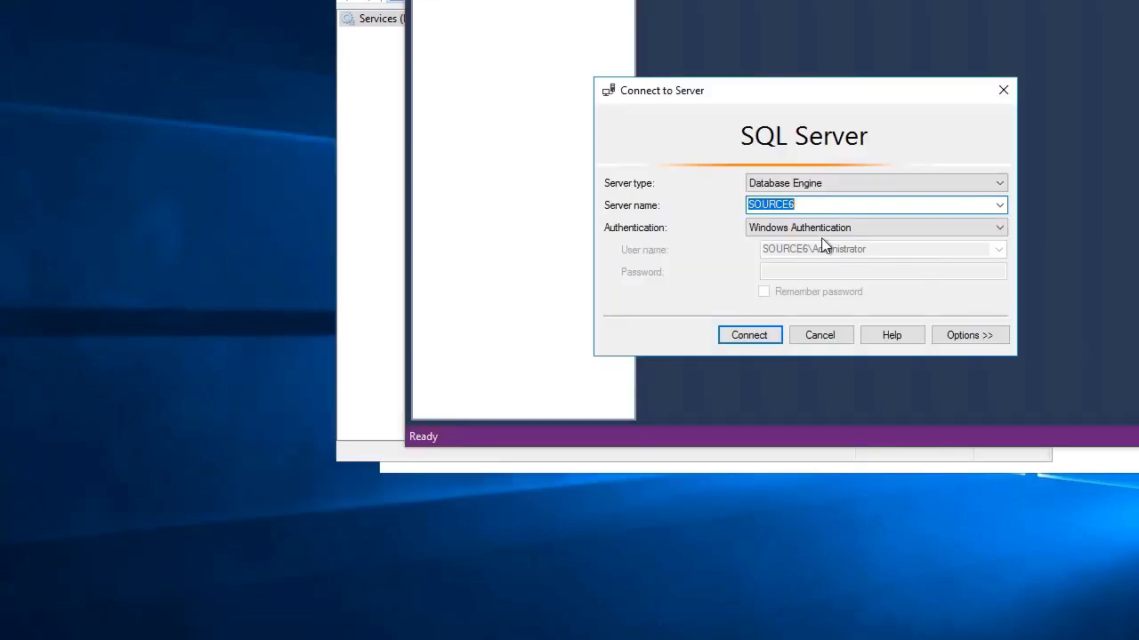
# Step: Return to Carbonite Replication Console and select the SOURCE6 to TARGET6 job to review its post-cutover status
pyautogui.click(764, 336)
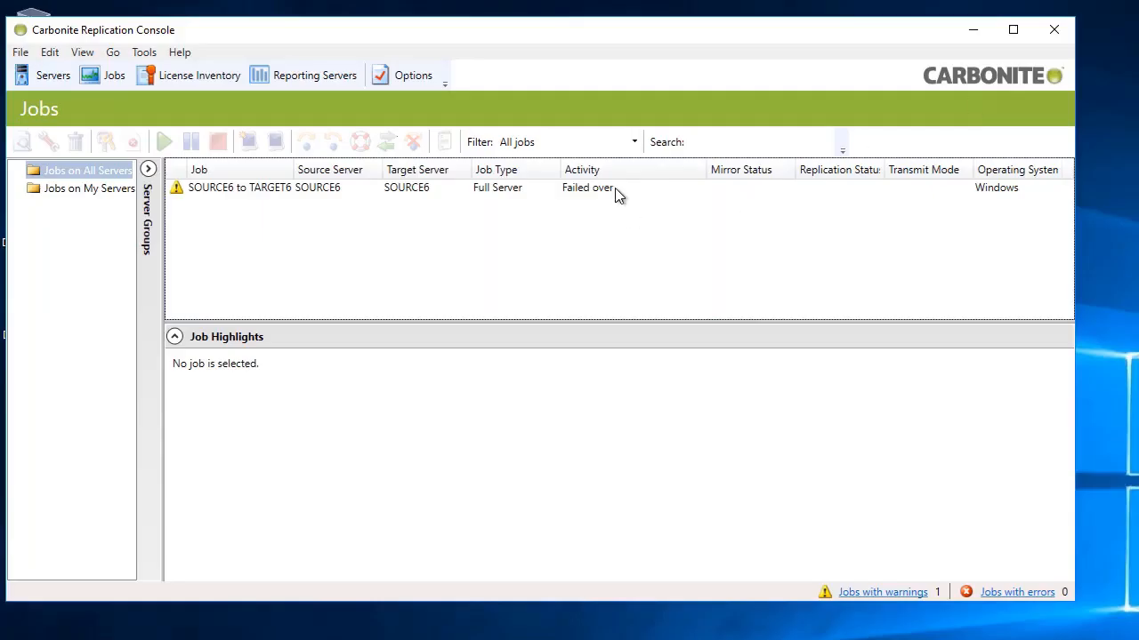
pyautogui.click(615, 188)
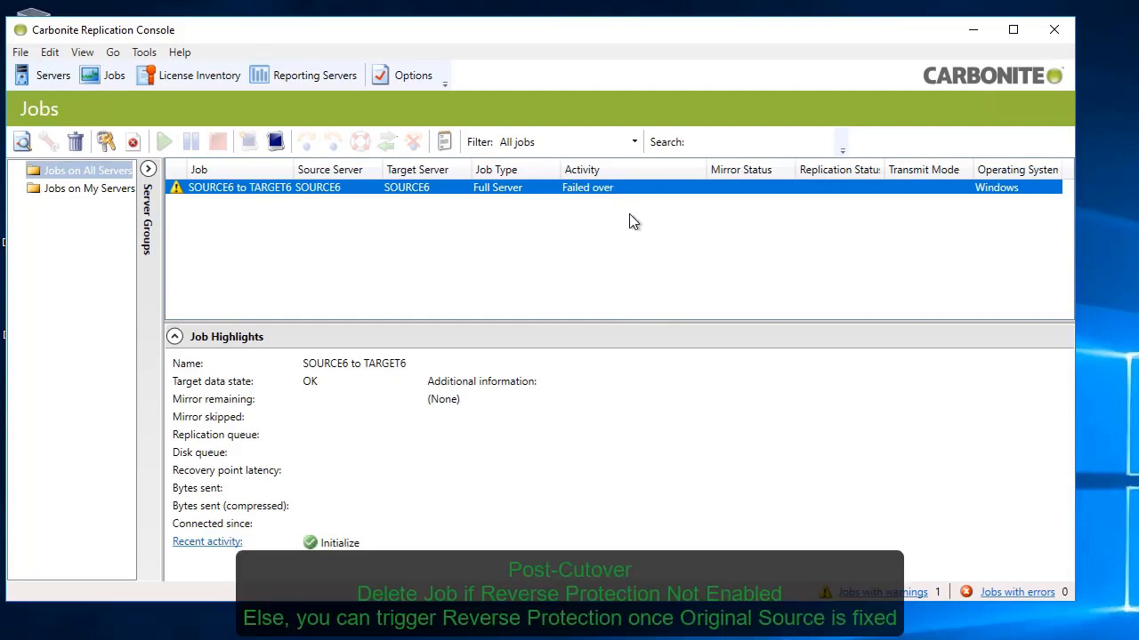